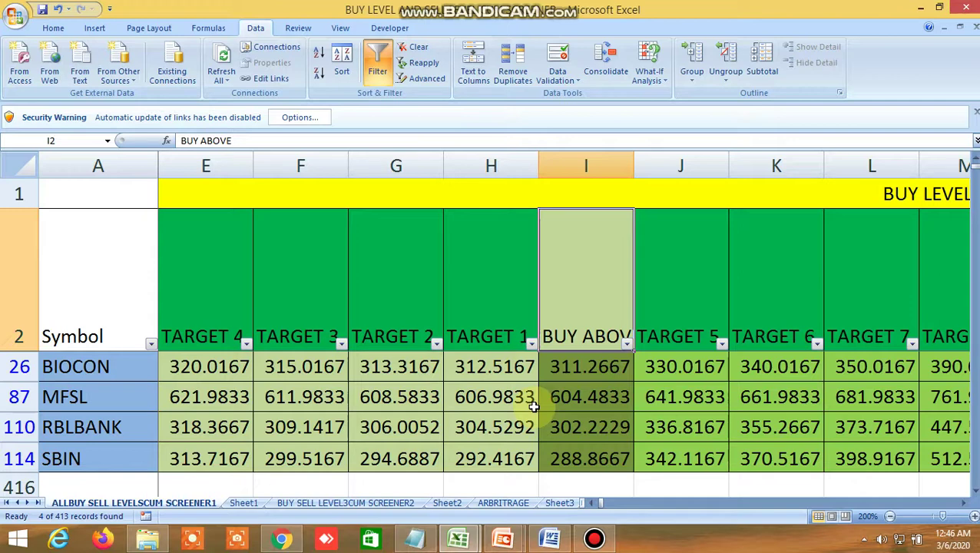
Step: Examine the BUY ABOVE column and its surrounding target columns in the BUY LEVEL AND SELL LEVELS 1 section
click(589, 298)
click(598, 195)
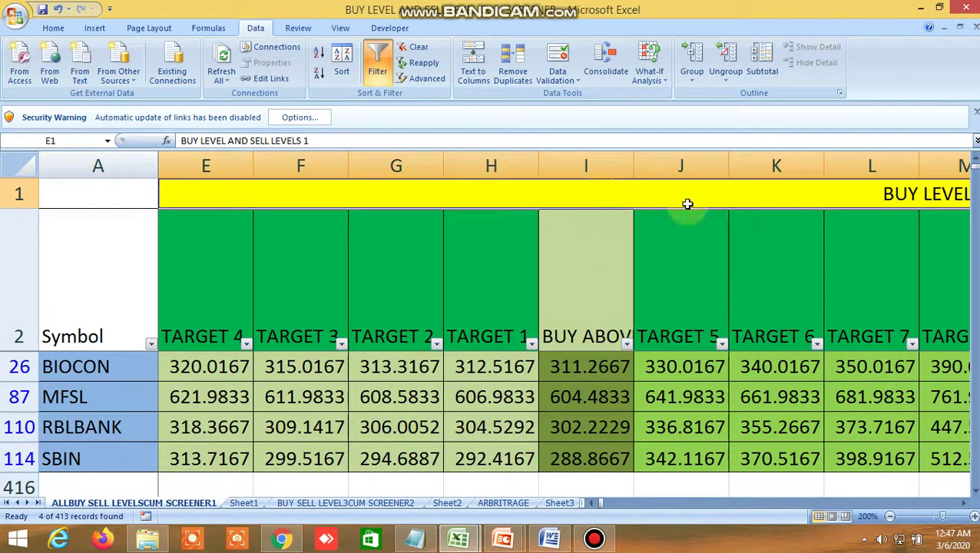
click(590, 291)
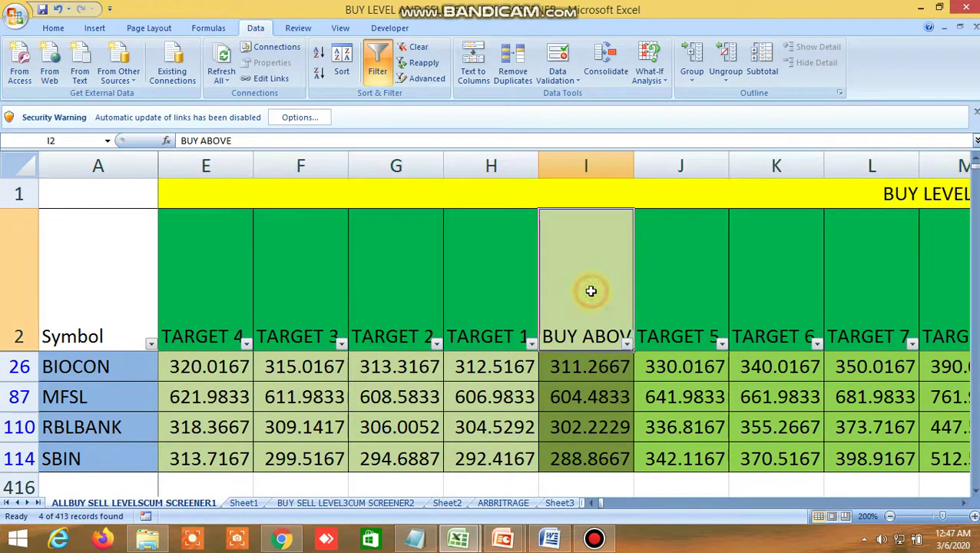
click(639, 193)
click(581, 291)
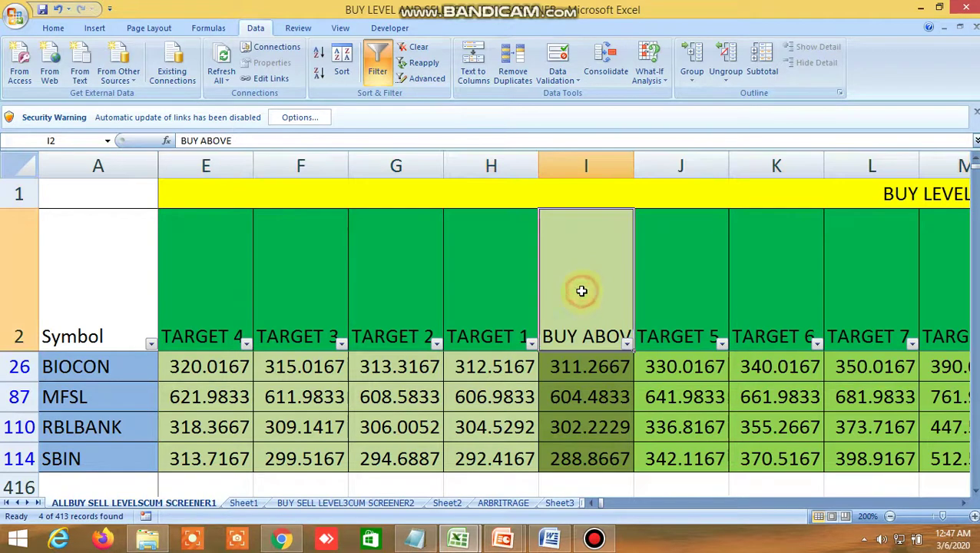
click(492, 311)
click(217, 307)
click(676, 286)
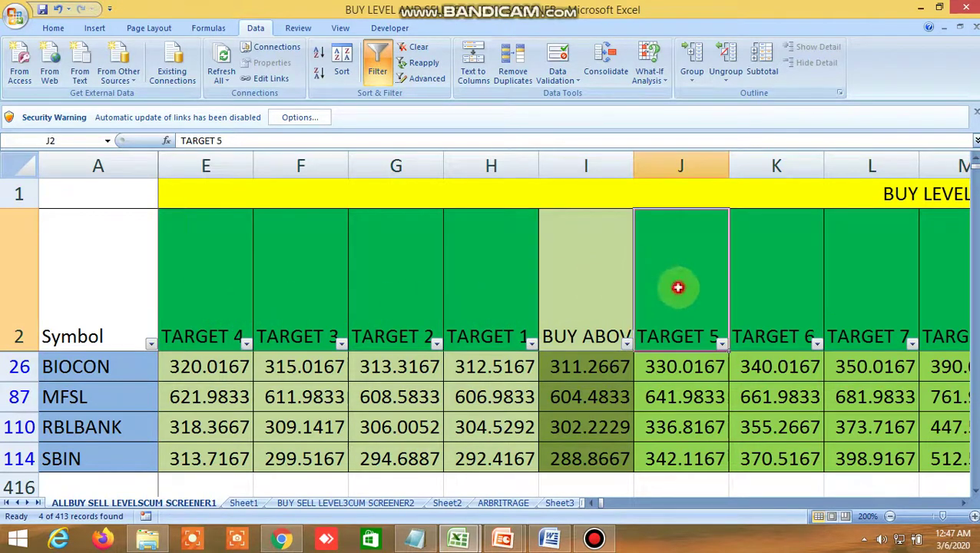
Step: Examine the Sell below column and its TARGET 1 to Target 8 columns in the BUY LEVEL AND SELL LEVELS 1 section
click(964, 503)
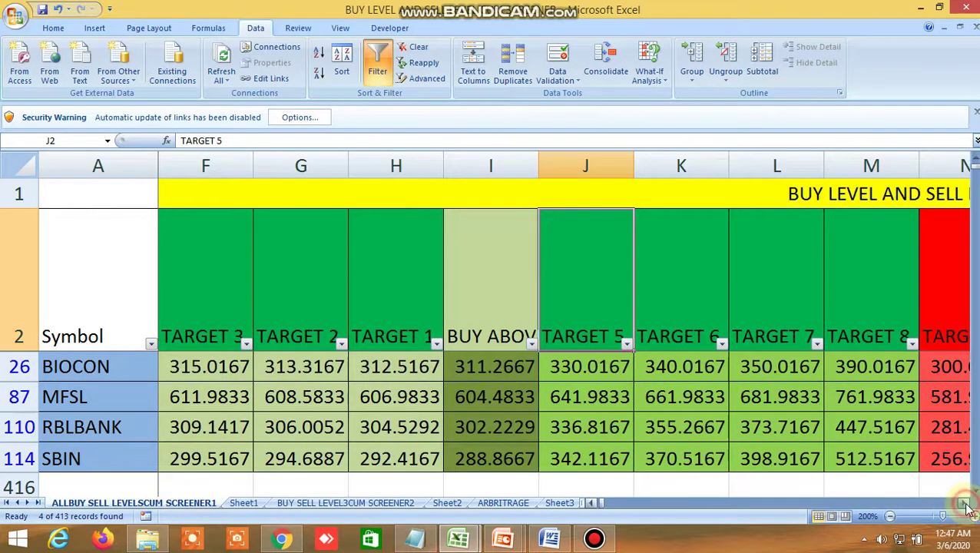
click(772, 311)
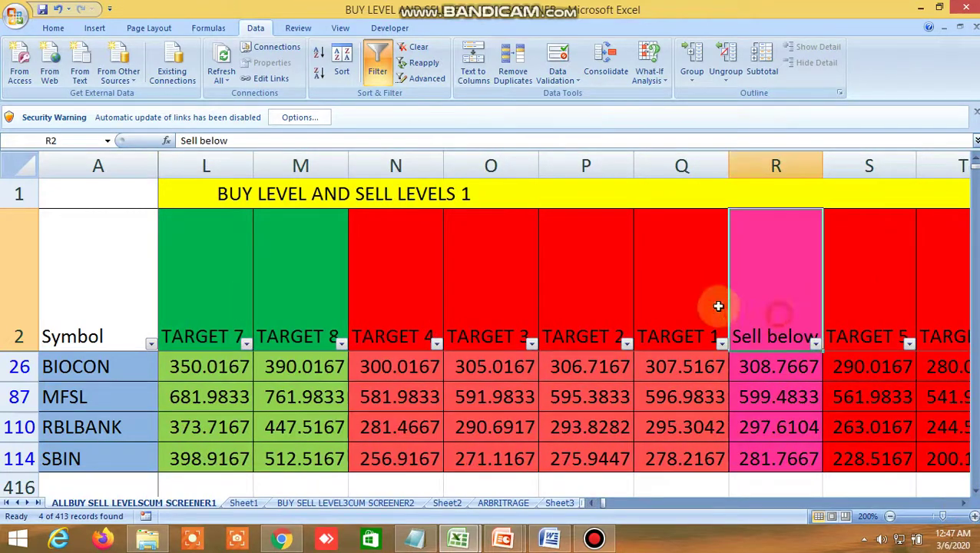
click(669, 297)
click(375, 296)
click(876, 319)
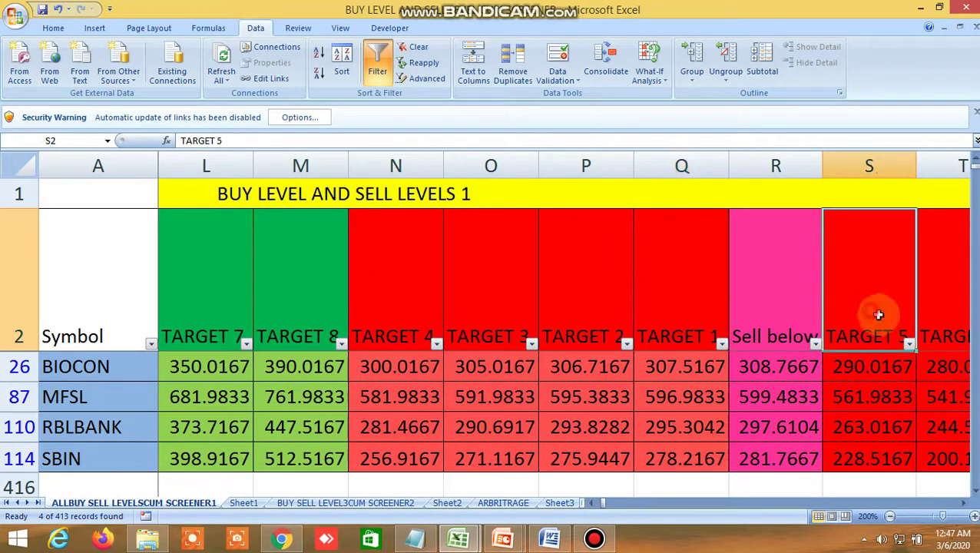
click(963, 503)
click(963, 503)
click(963, 503)
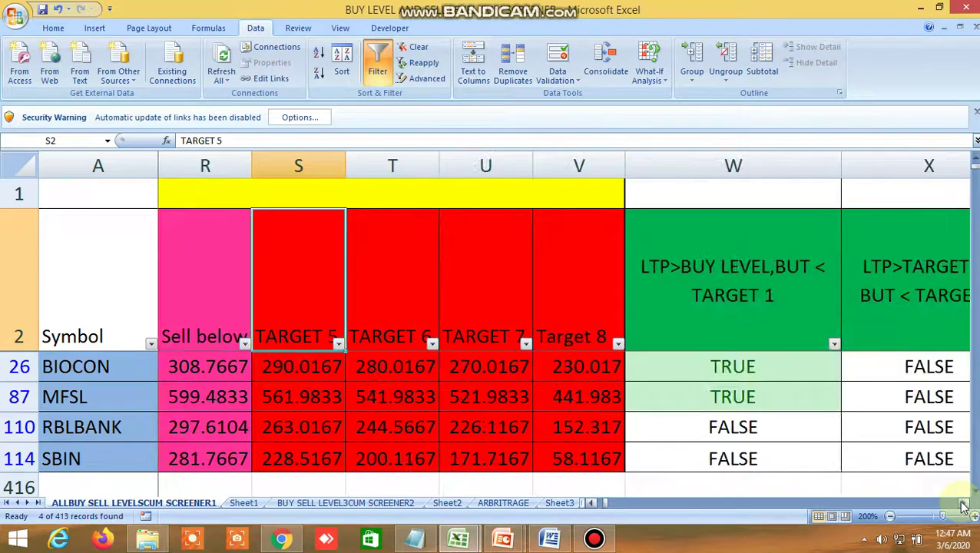
Step: Review the LTP-versus-target condition columns and the buy, sell and target columns of BUY LEVEL AND SELL LEVELS 2
click(963, 503)
click(963, 504)
click(963, 504)
click(963, 504)
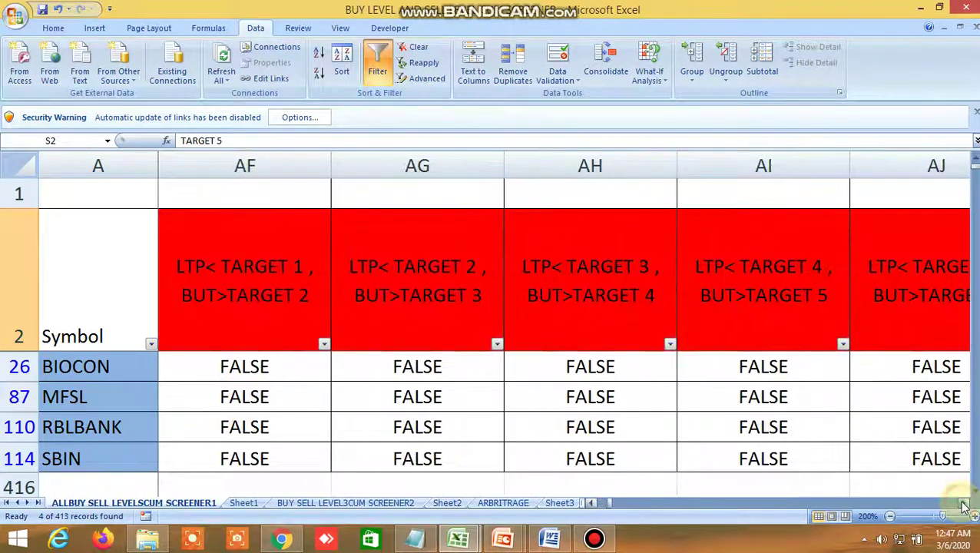
click(963, 503)
click(964, 505)
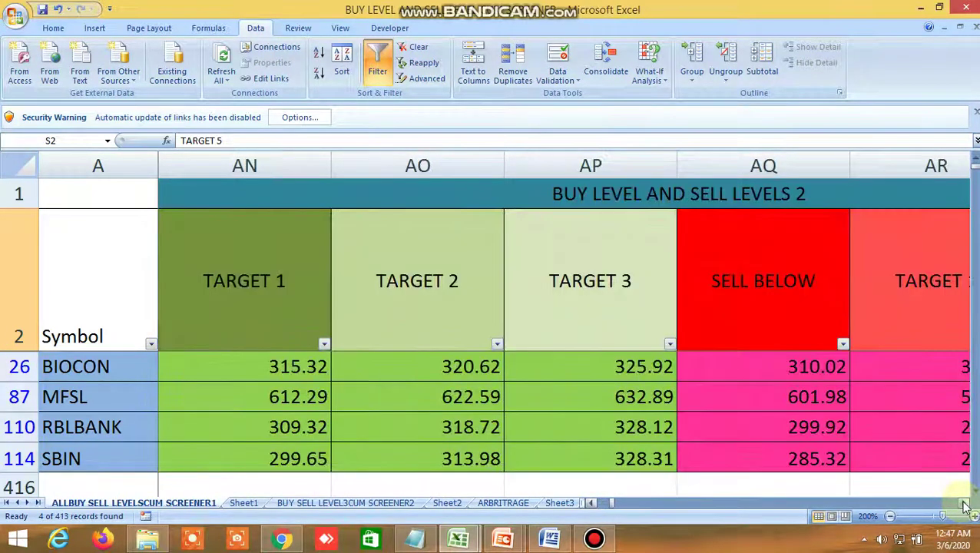
click(589, 504)
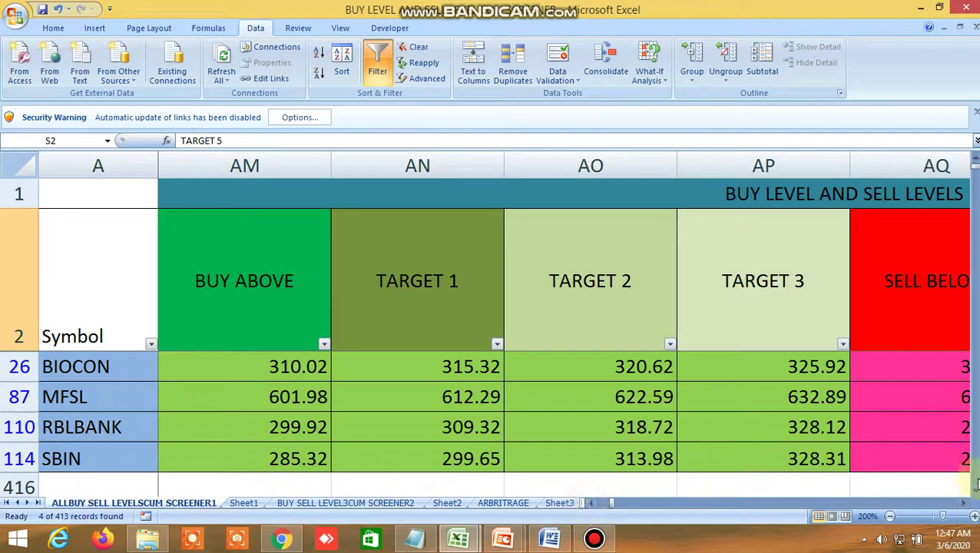
click(964, 504)
click(964, 504)
click(964, 505)
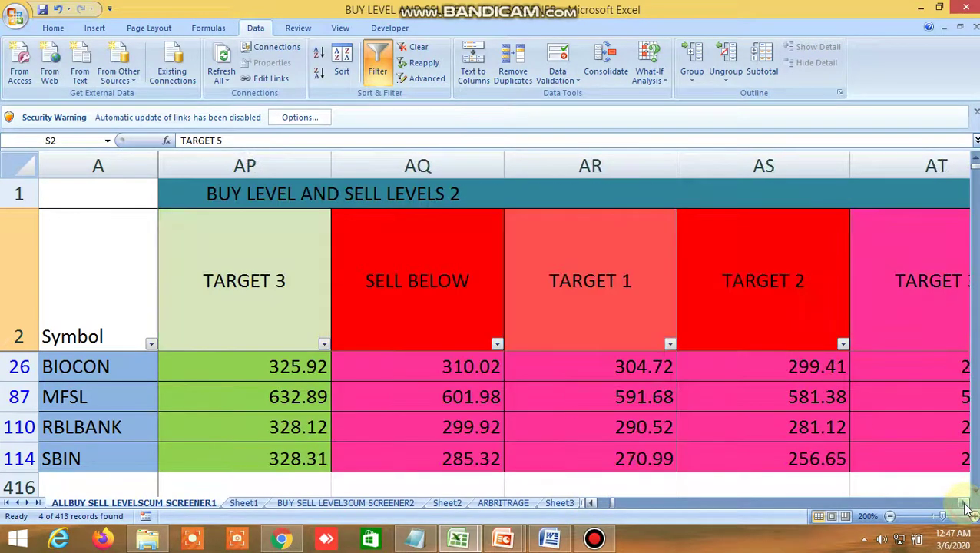
click(964, 505)
click(964, 505)
click(964, 505)
drag(964, 505, 967, 508)
Step: Examine the R1 to R7 and S1 to S7 columns of the BUY LEVEL AND SELL LEVELS 3 section
click(316, 298)
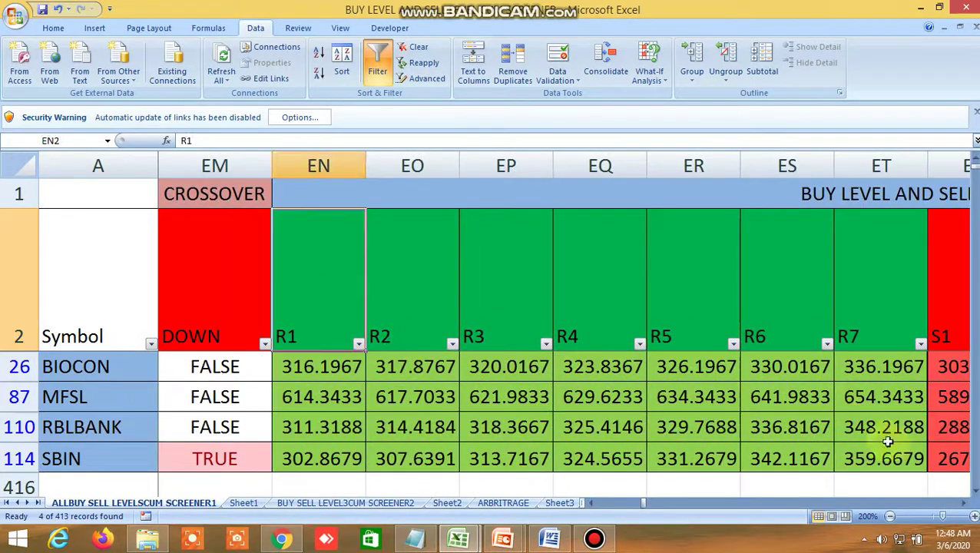
drag(962, 503, 962, 503)
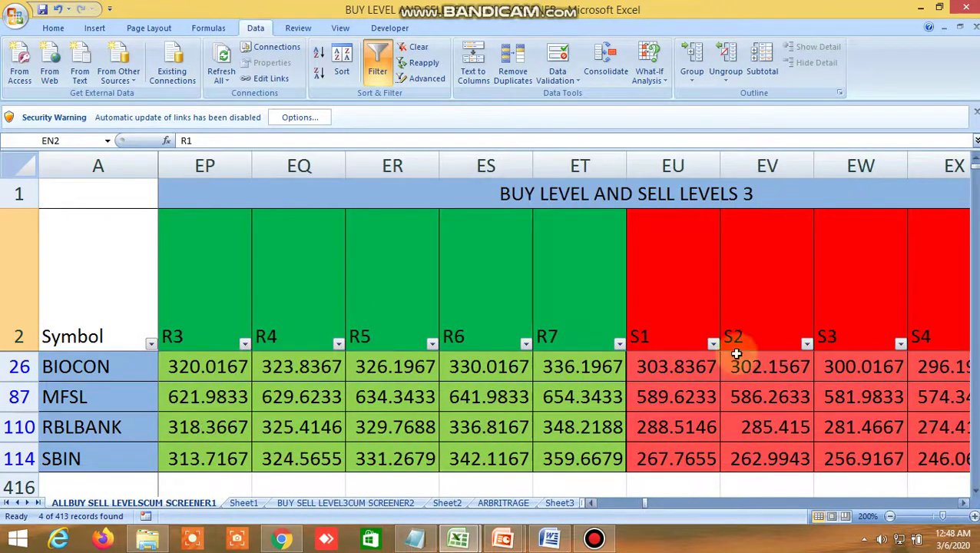
click(681, 308)
click(749, 307)
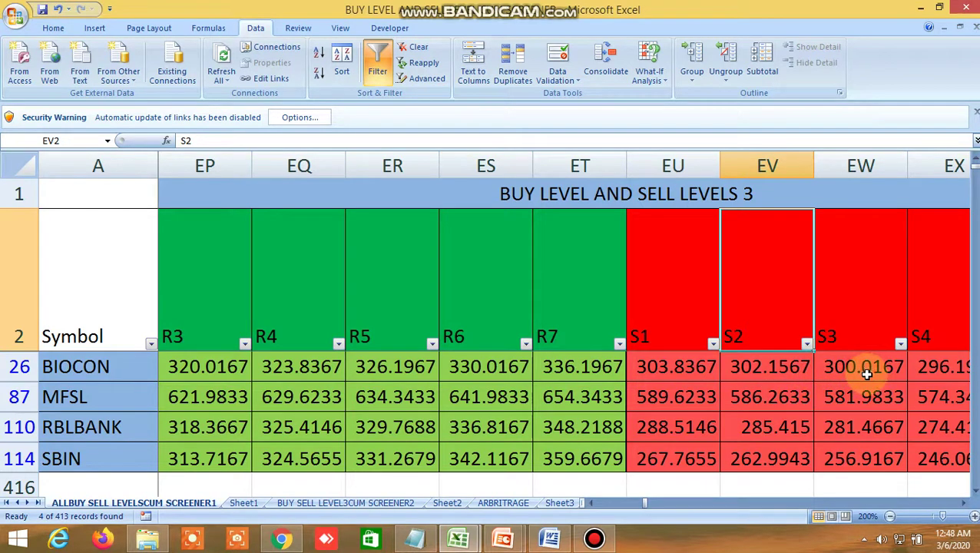
click(965, 505)
click(965, 506)
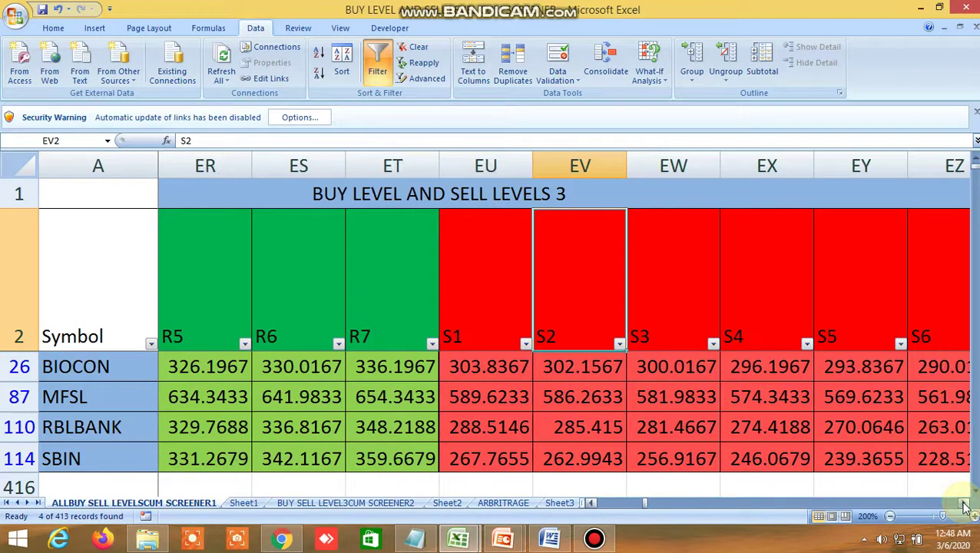
click(965, 505)
double_click(965, 506)
click(965, 505)
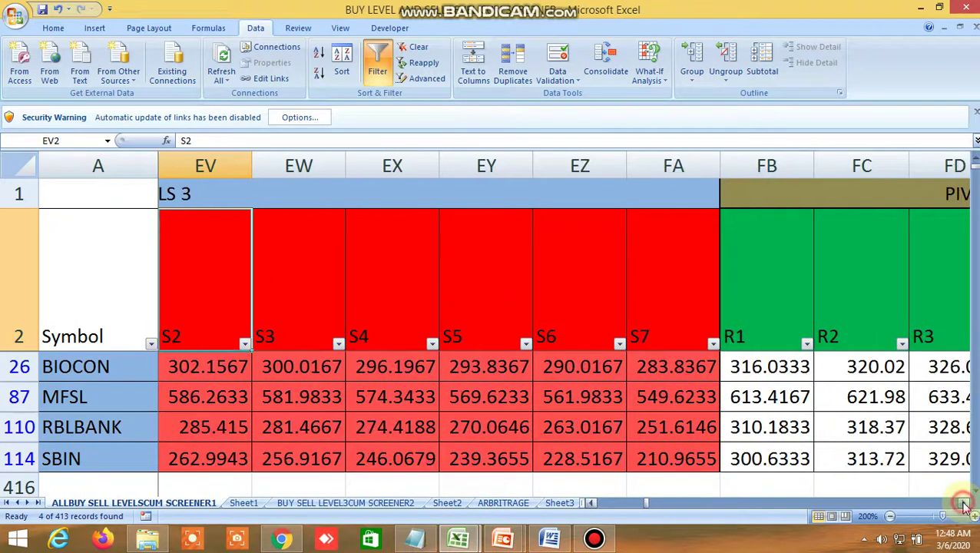
Step: Review the PIVOT POINT levels, the support and resistance pivot conditions, and the BOLLINGERBAND columns
double_click(965, 505)
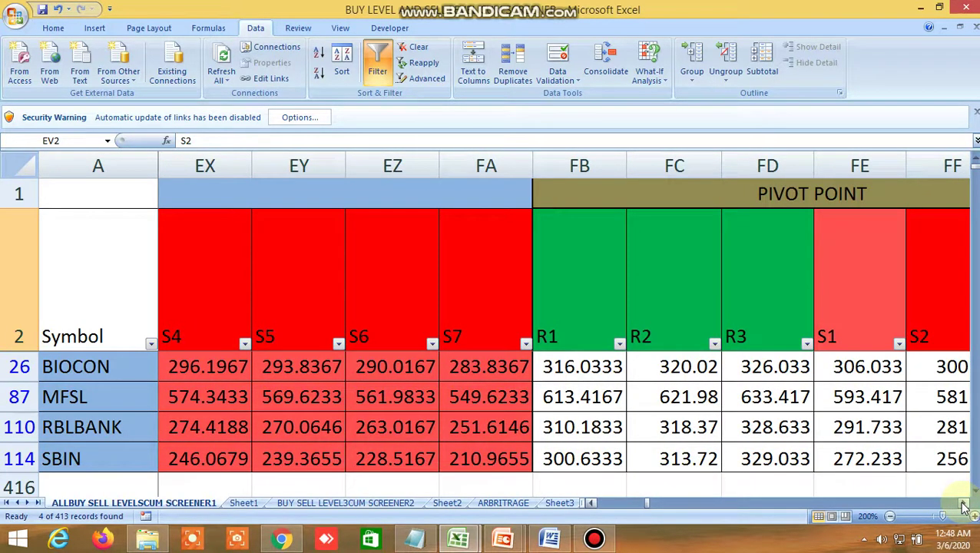
click(965, 506)
click(965, 505)
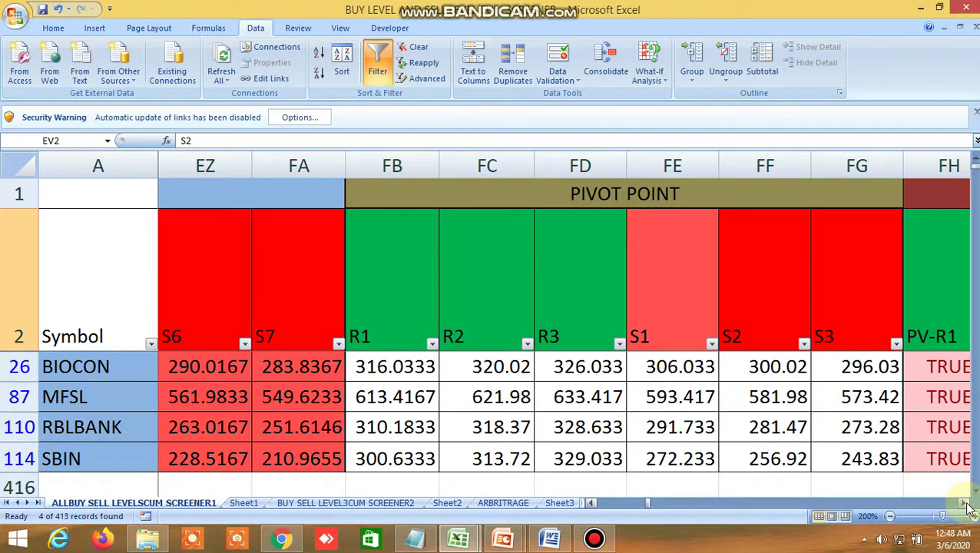
drag(966, 507, 967, 507)
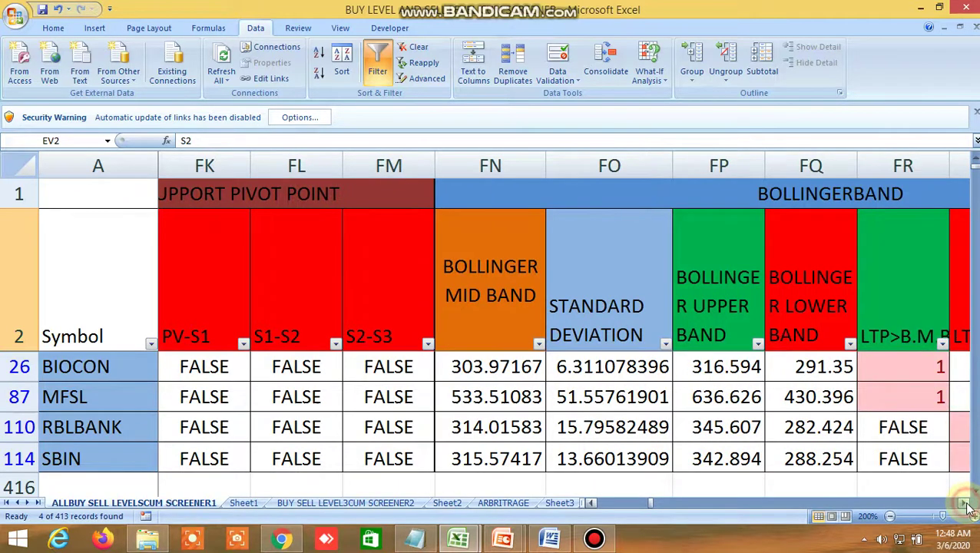
click(966, 507)
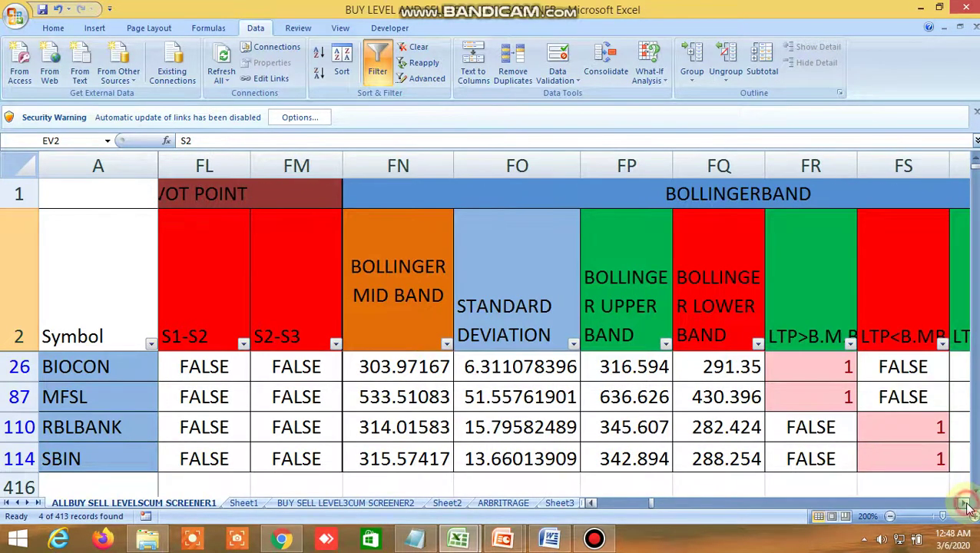
click(966, 507)
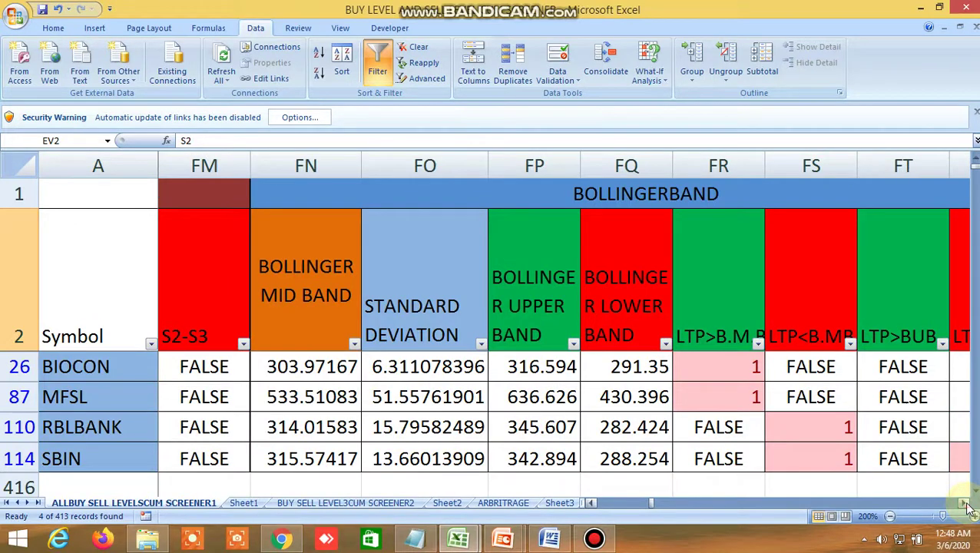
drag(966, 507, 967, 507)
click(966, 507)
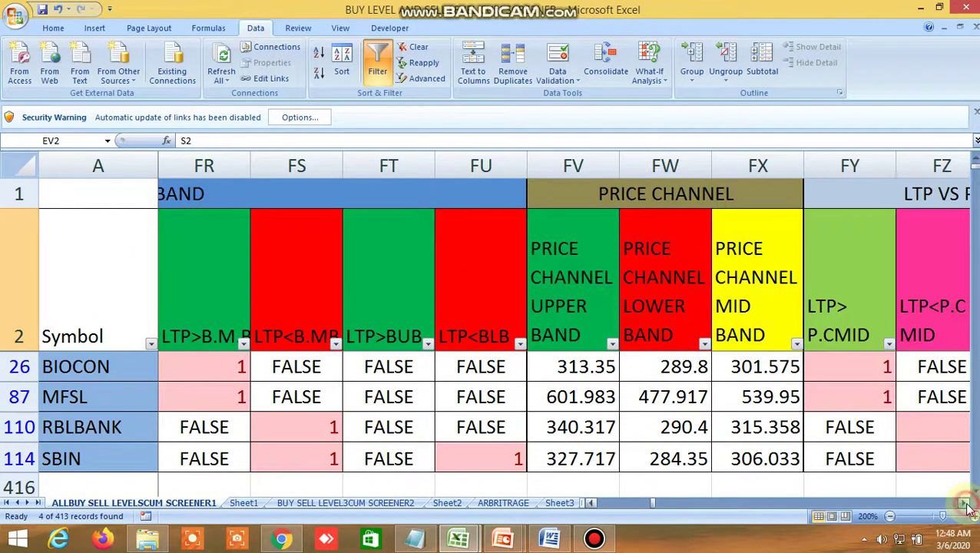
Step: Review the columns from PRICE CHANNEL through VWAP to the top, mid and bottom lines of TIRONE LEVEL
click(967, 507)
click(966, 507)
click(966, 507)
drag(966, 507, 967, 510)
click(527, 282)
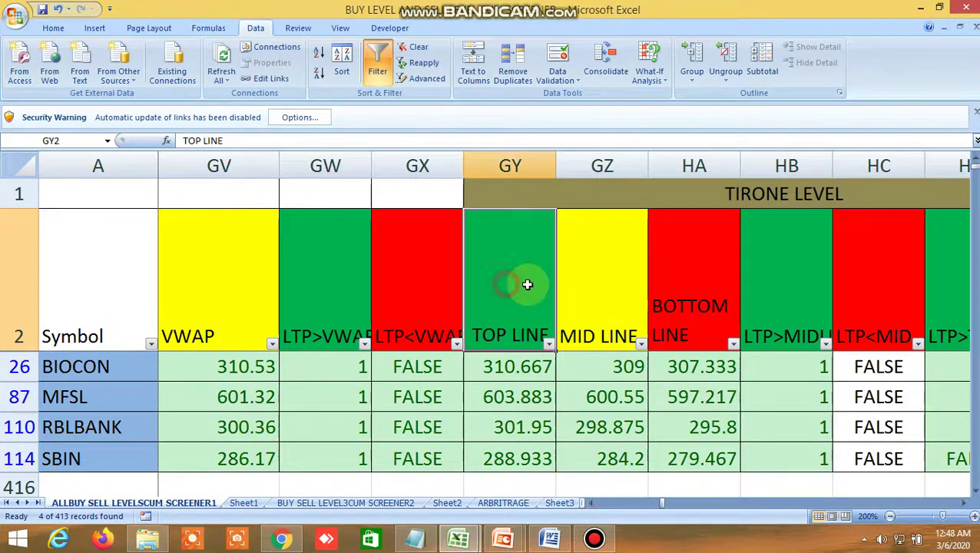
click(610, 304)
click(694, 306)
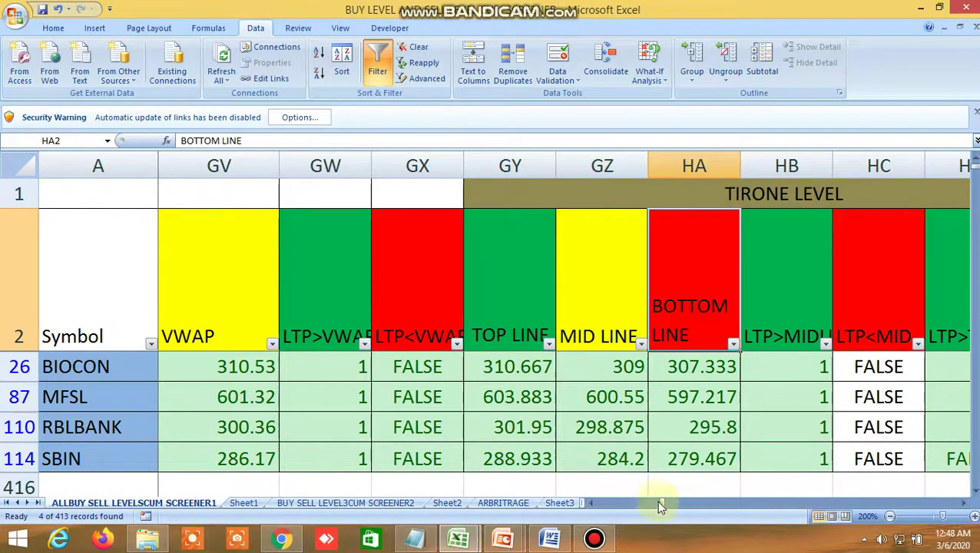
Step: Remove the filter from the symbol table and go to the BANKNIFTY and NIFTY rows 151 to 154
drag(656, 502, 552, 493)
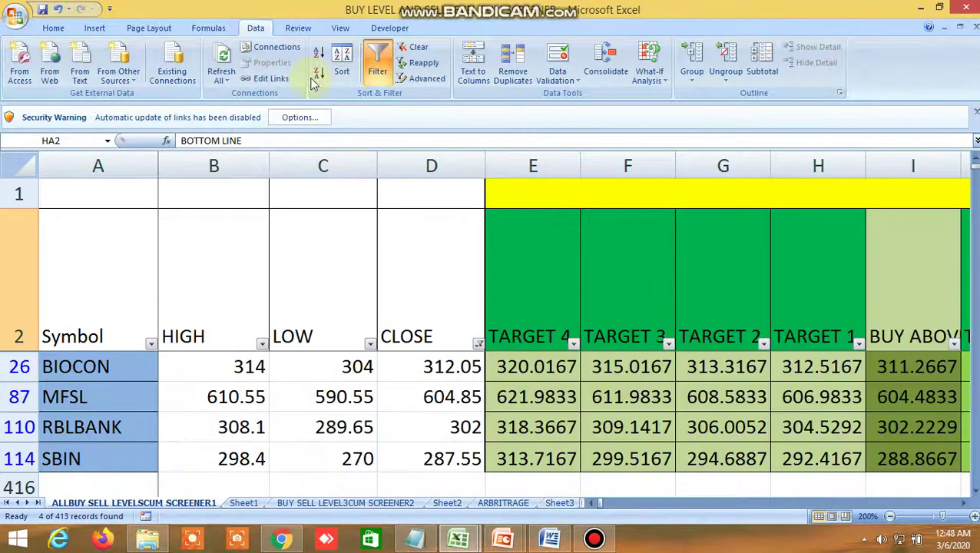
click(377, 65)
scroll(535, 378, down, 20)
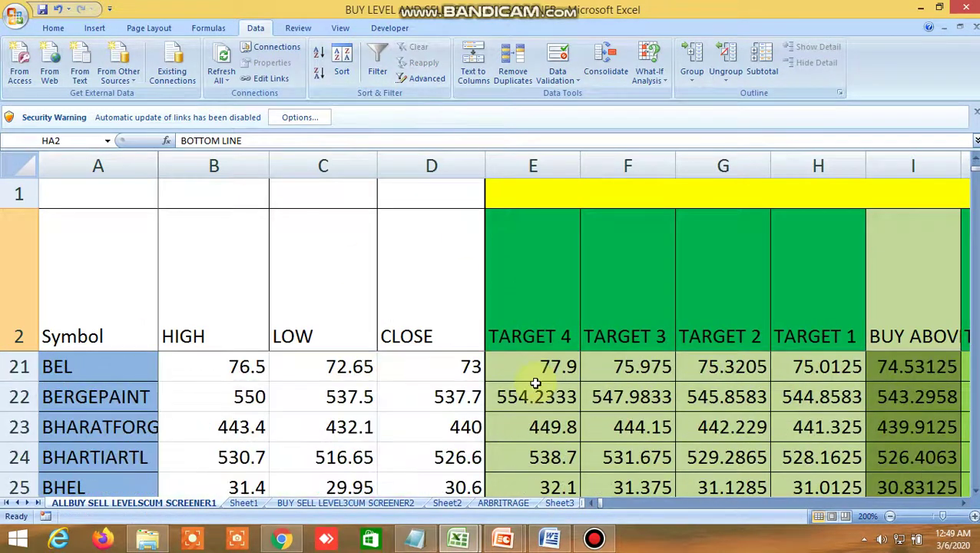
scroll(601, 405, down, 11)
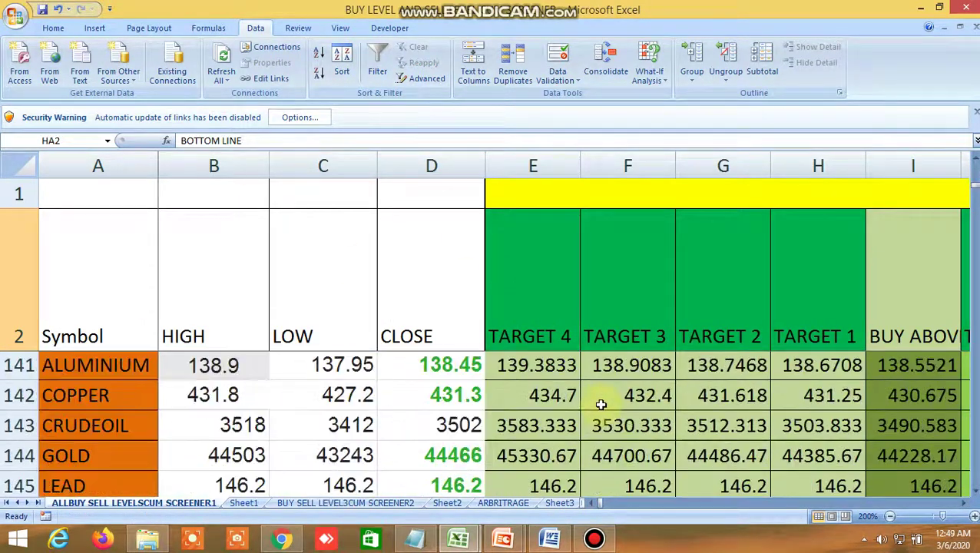
scroll(602, 405, up, 1)
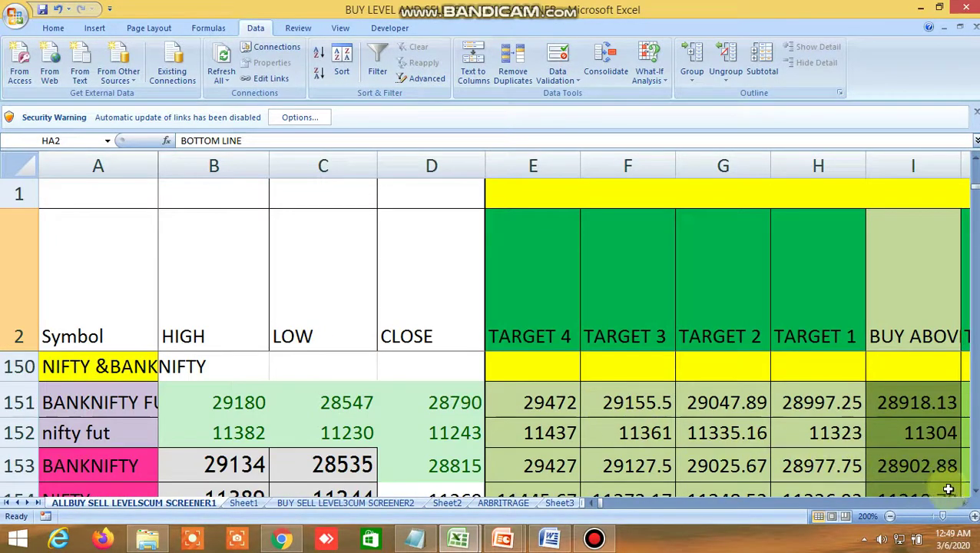
click(974, 492)
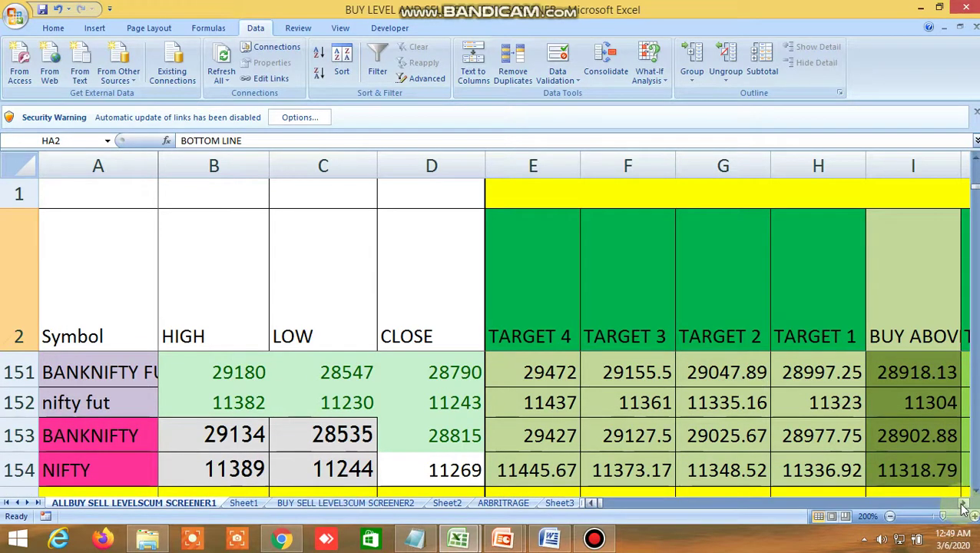
Step: Review the BANKNIFTY and NIFTY rows across the buy and sell level sections up to BUY LEVEL AND SELL LEVELS 3
click(963, 505)
click(962, 504)
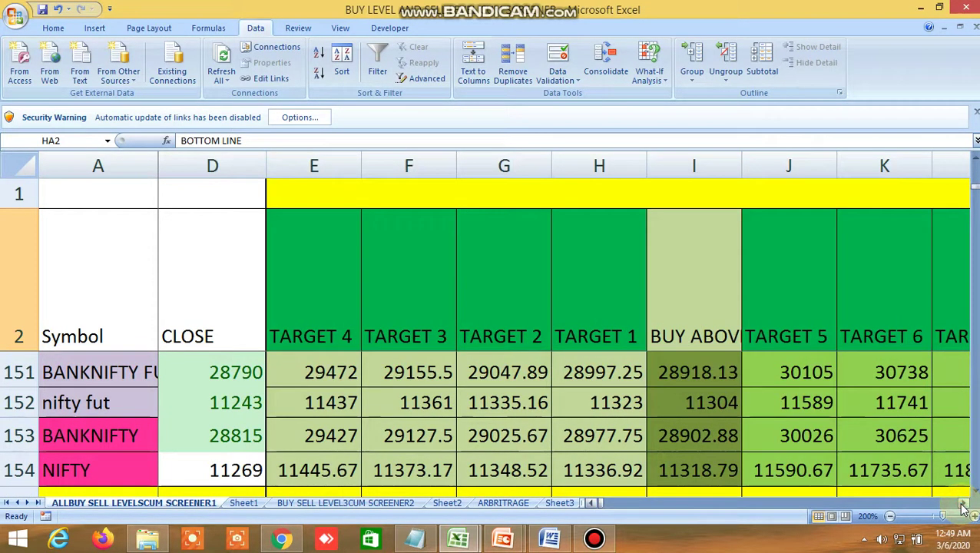
click(963, 505)
click(962, 505)
drag(962, 505, 965, 508)
click(965, 509)
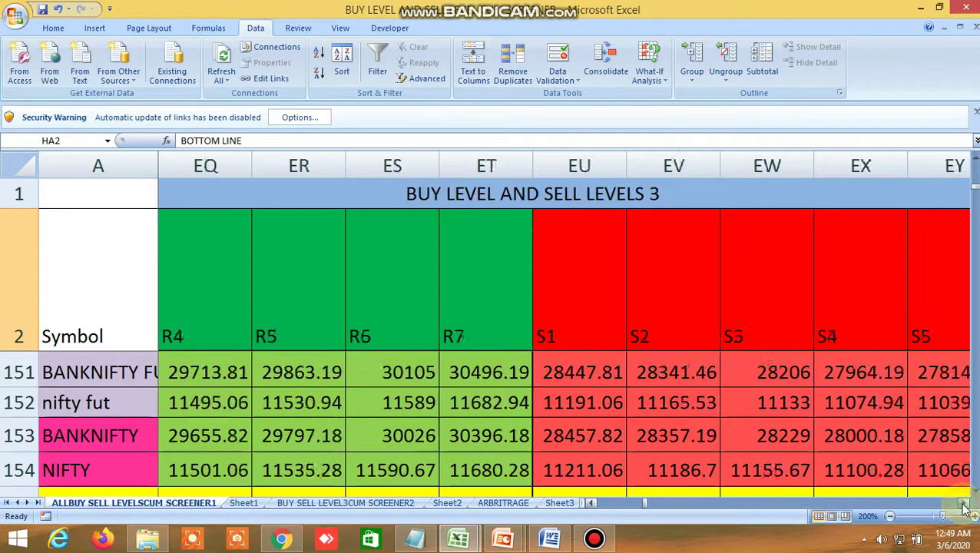
click(965, 508)
click(965, 509)
click(965, 509)
click(965, 509)
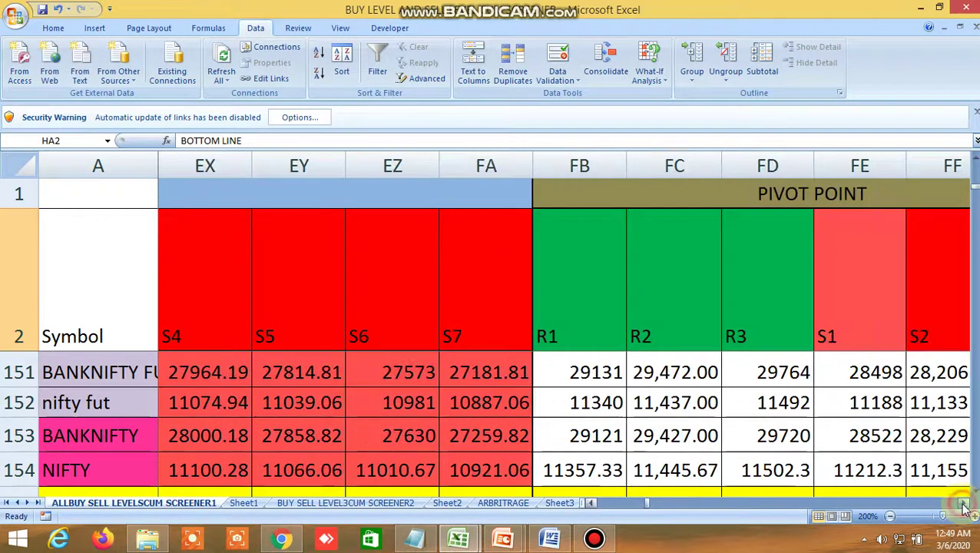
Step: Review the BANKNIFTY and NIFTY rows across the PIVOT POINT, pivot support and resistance, and BOLLINGERBAND columns
click(965, 508)
click(965, 509)
click(965, 508)
click(965, 509)
click(965, 509)
click(965, 509)
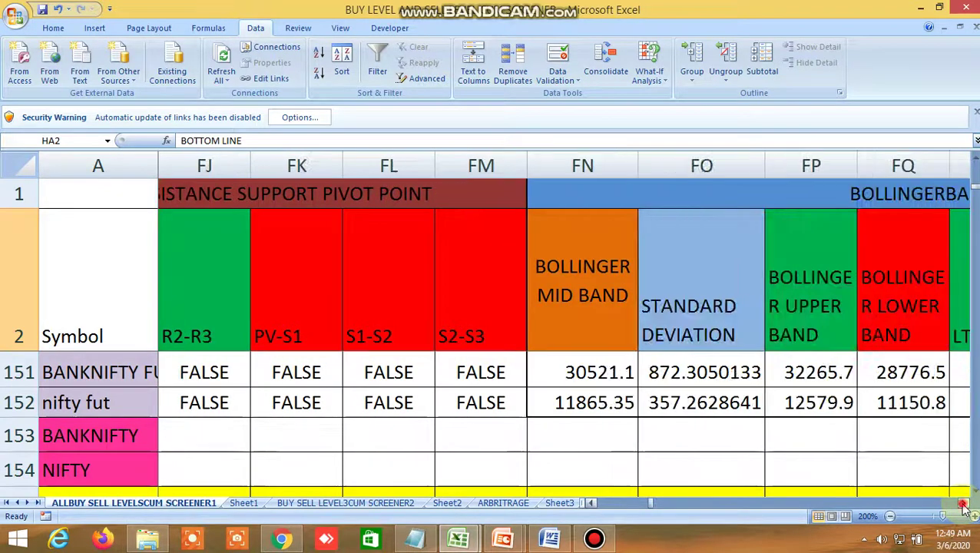
click(965, 509)
click(965, 509)
click(965, 508)
click(965, 508)
click(964, 509)
click(965, 508)
click(965, 509)
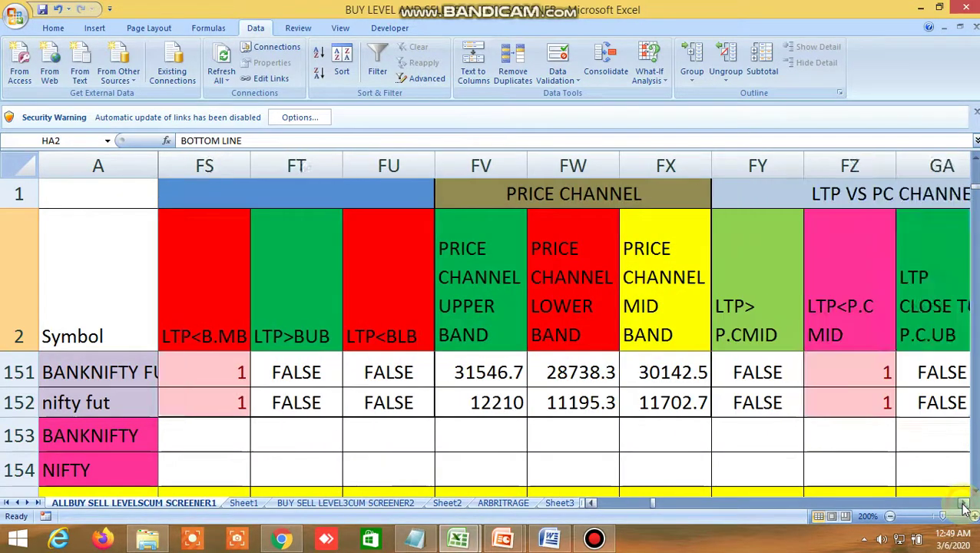
Step: Review the BANKNIFTY and NIFTY rows from PRICE CHANNEL through the CHIKOU SPAN and VWAP columns to TIRONE LEVEL
click(965, 509)
click(965, 509)
click(965, 509)
click(965, 508)
click(965, 508)
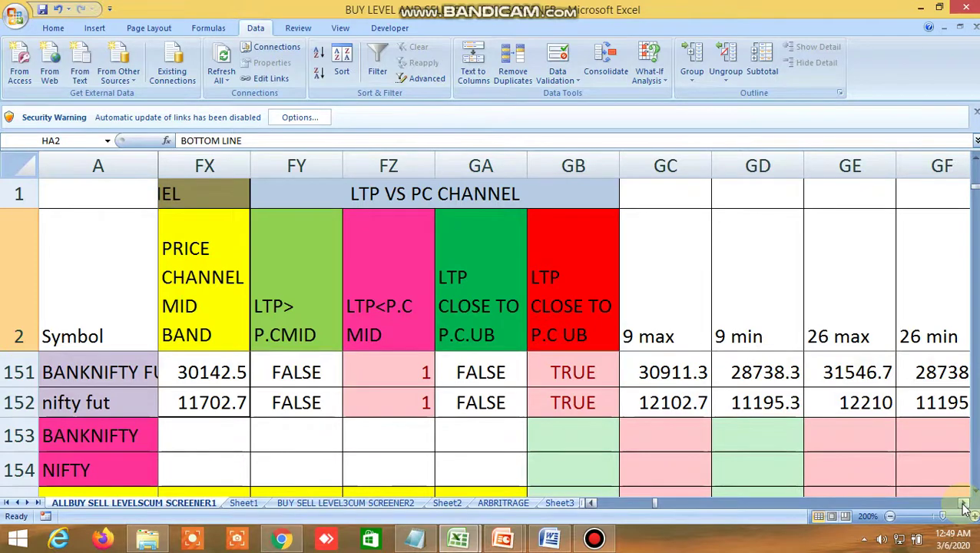
click(965, 508)
click(965, 509)
click(965, 509)
click(965, 508)
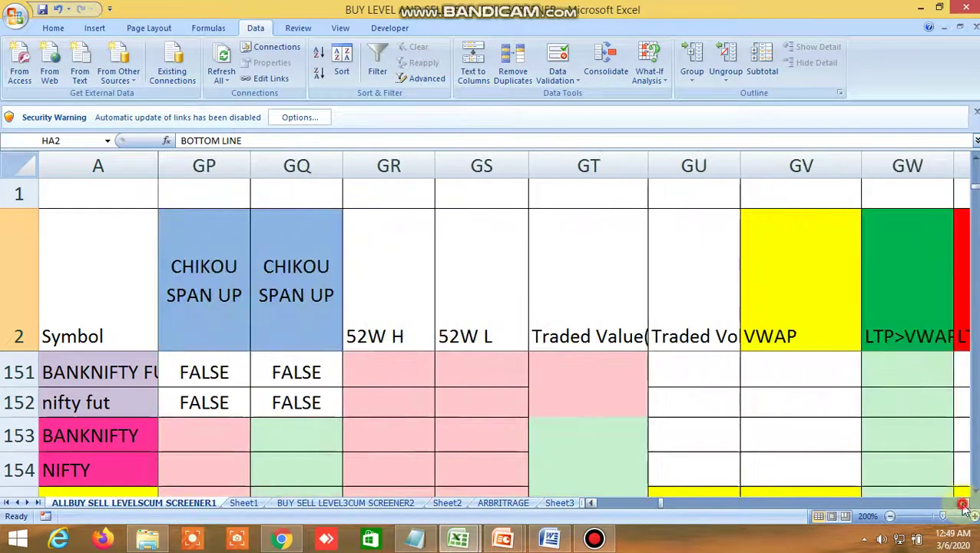
click(965, 508)
click(965, 508)
click(964, 508)
click(965, 509)
click(965, 509)
click(965, 508)
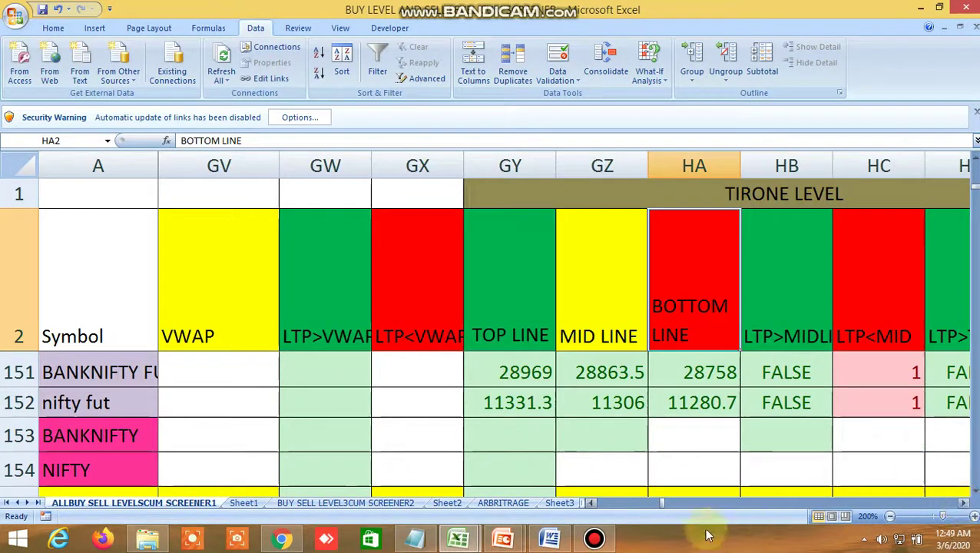
Step: Go to the COMMODITY rows from ALUMINIUM to LEAD and review them from the HIGH column across to the LINEAR REGRESSION columns
drag(660, 502, 466, 474)
scroll(617, 419, up, 3)
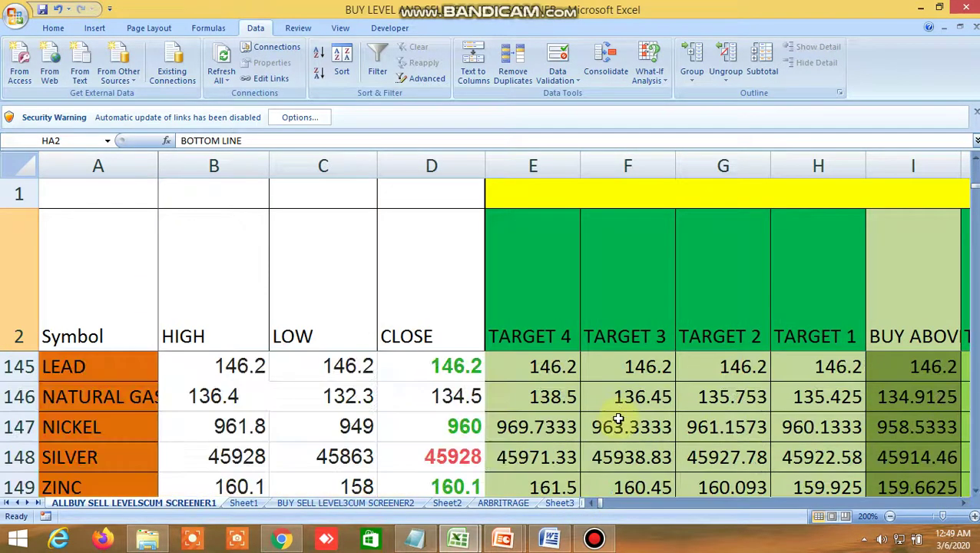
scroll(618, 419, up, 1)
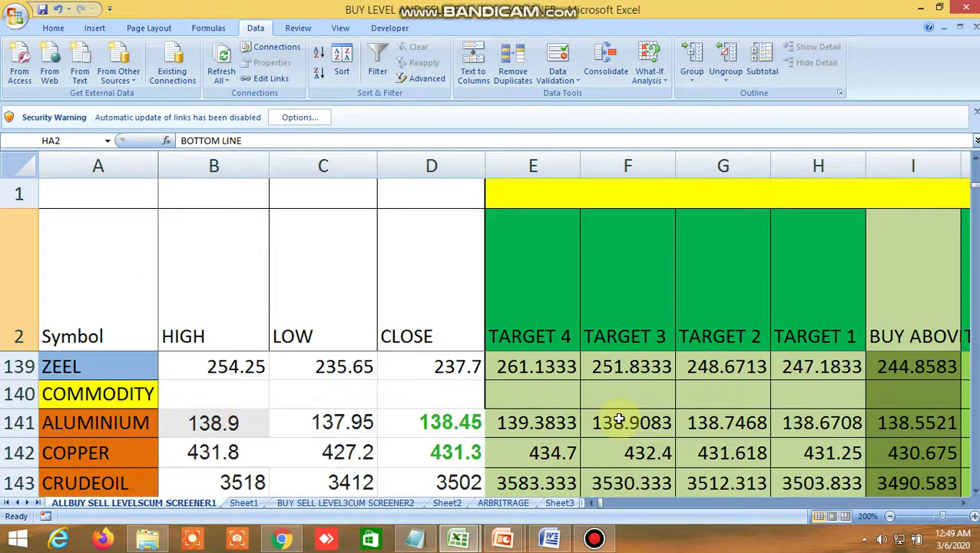
click(974, 494)
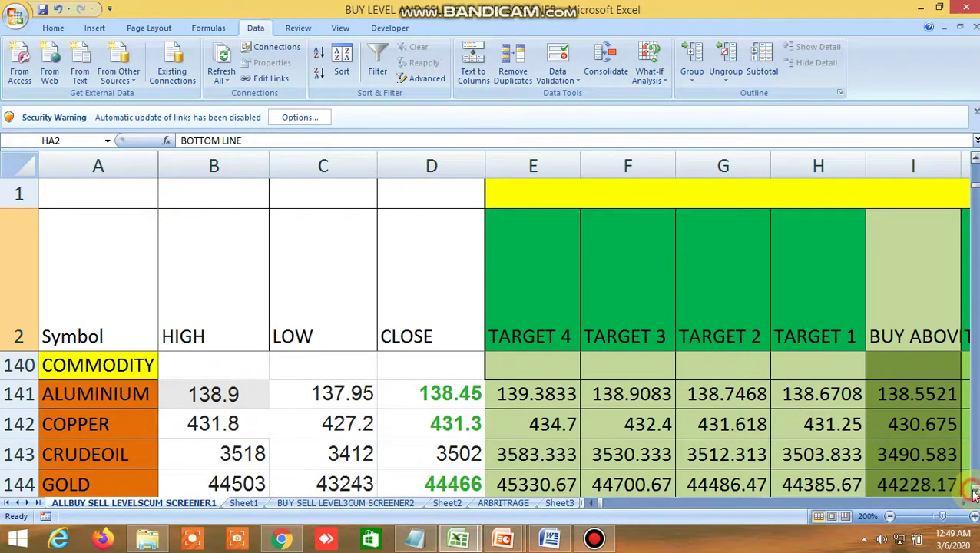
click(974, 494)
drag(960, 505, 960, 507)
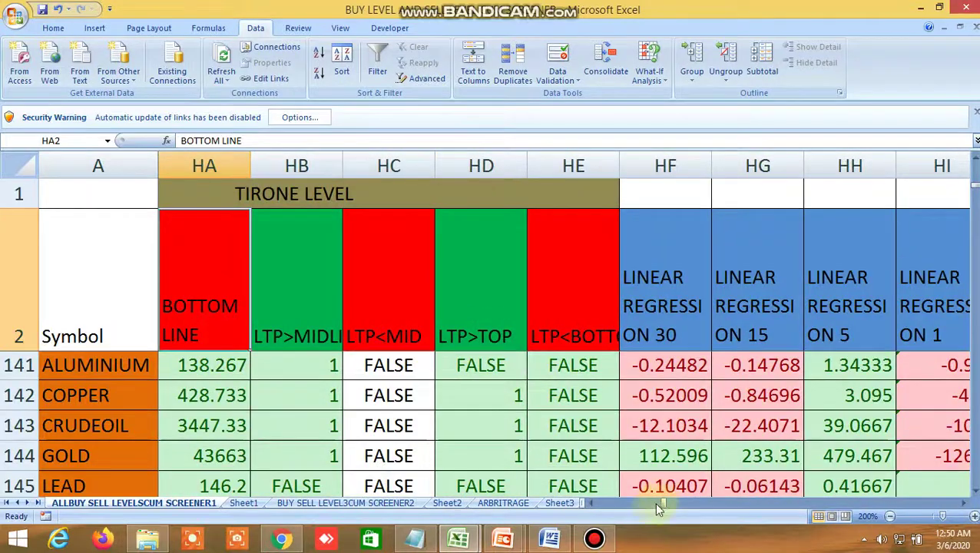
Step: Review the commodity rows 145 to 149, LEAD to ZINC, from the HIGH column across to TIRONE LEVEL
drag(665, 505, 622, 496)
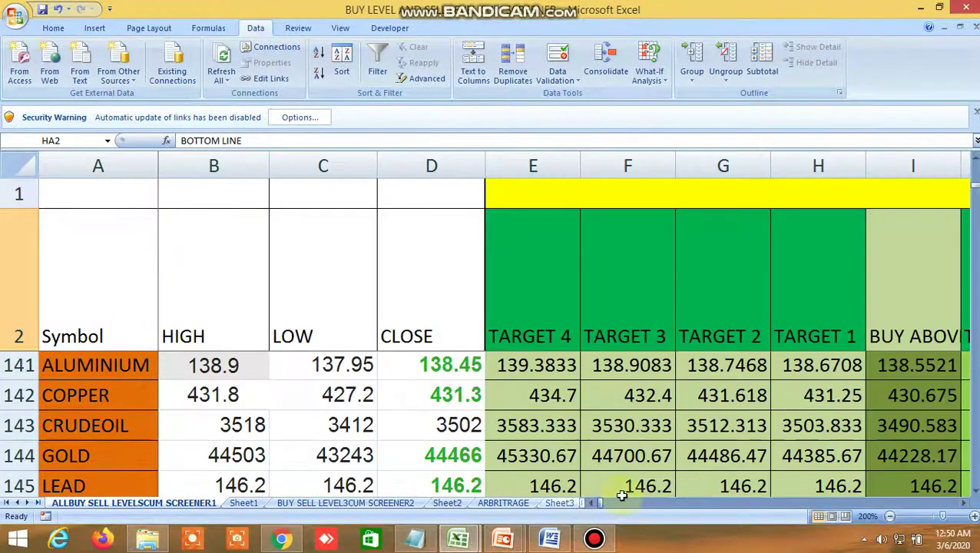
click(974, 494)
click(974, 494)
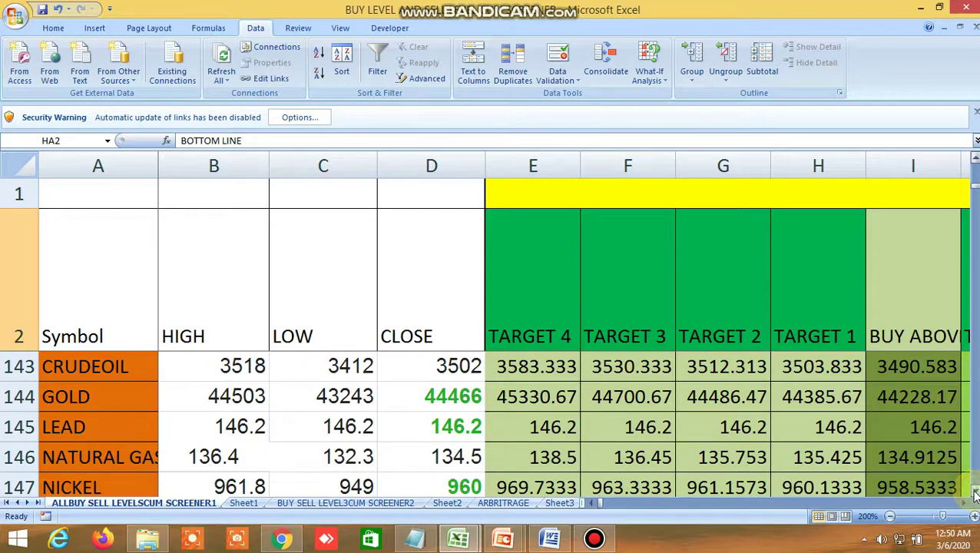
click(974, 494)
click(974, 493)
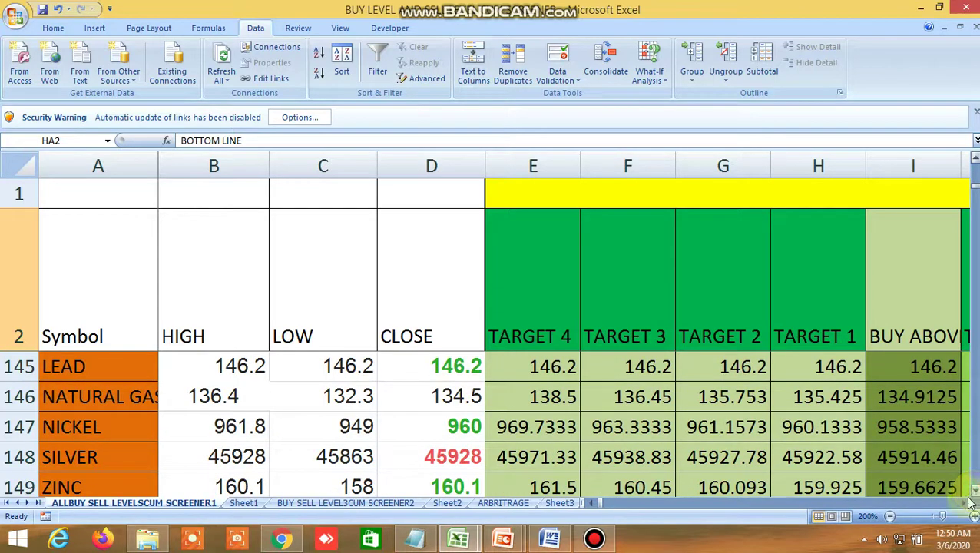
drag(966, 505, 966, 505)
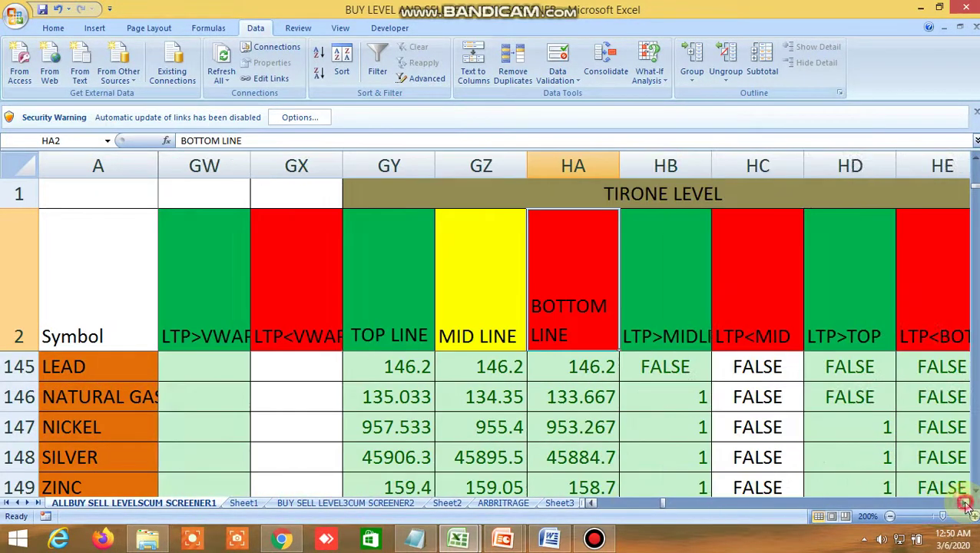
Step: Go to the stock rows from ADANIENT to ASHOKLEY and review their targets up to the LTP>BUY LEVEL condition columns
drag(655, 492, 519, 459)
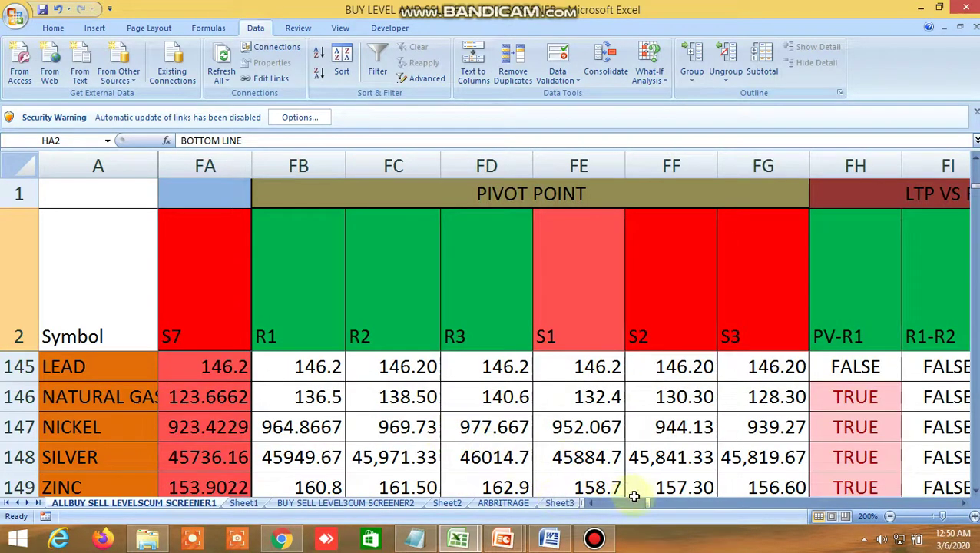
drag(649, 507, 610, 507)
scroll(551, 444, down, 4)
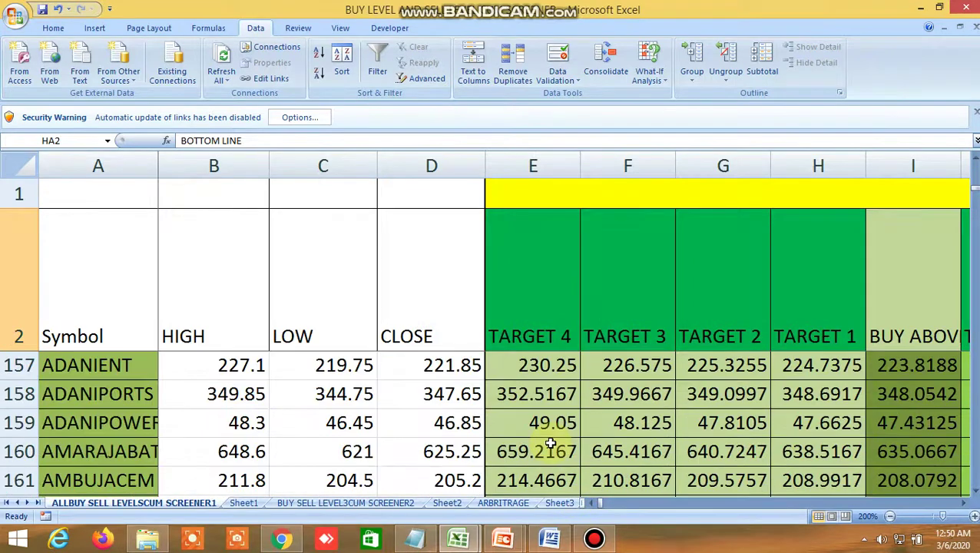
scroll(551, 444, up, 1)
scroll(547, 377, down, 2)
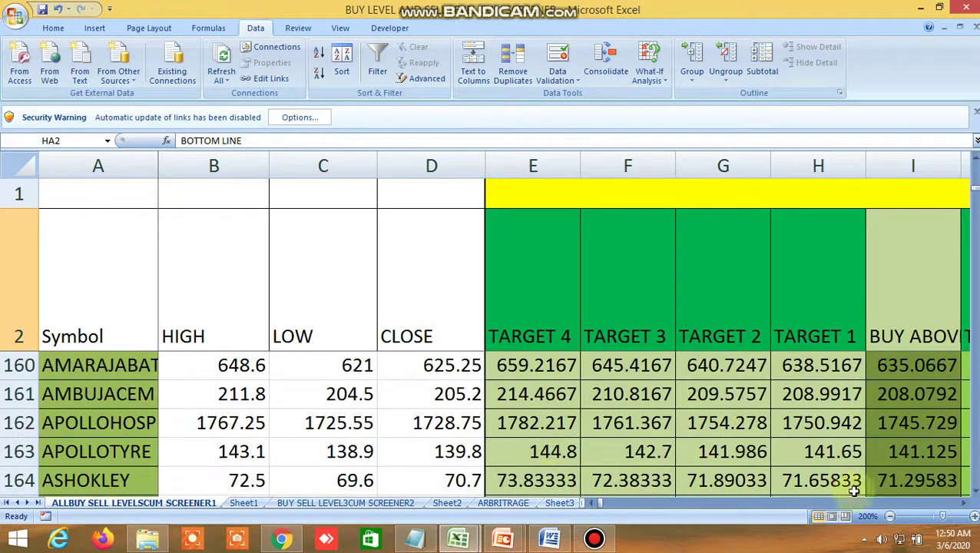
drag(967, 508, 966, 508)
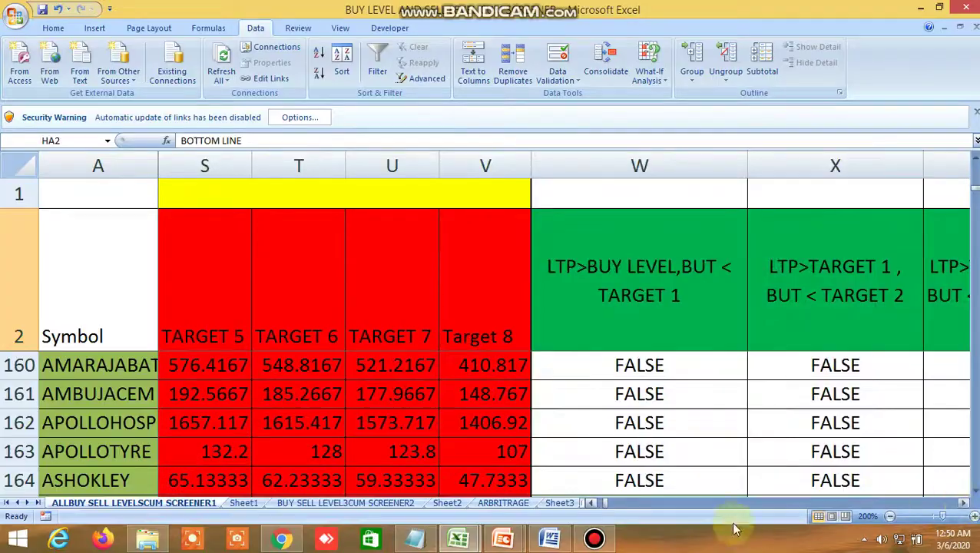
Step: Open the BUY SELL LEVEL3CUM SCREENER2 sheet and look through the 100 MA CUT column for stocks marked TRUE
click(399, 502)
scroll(674, 436, down, 20)
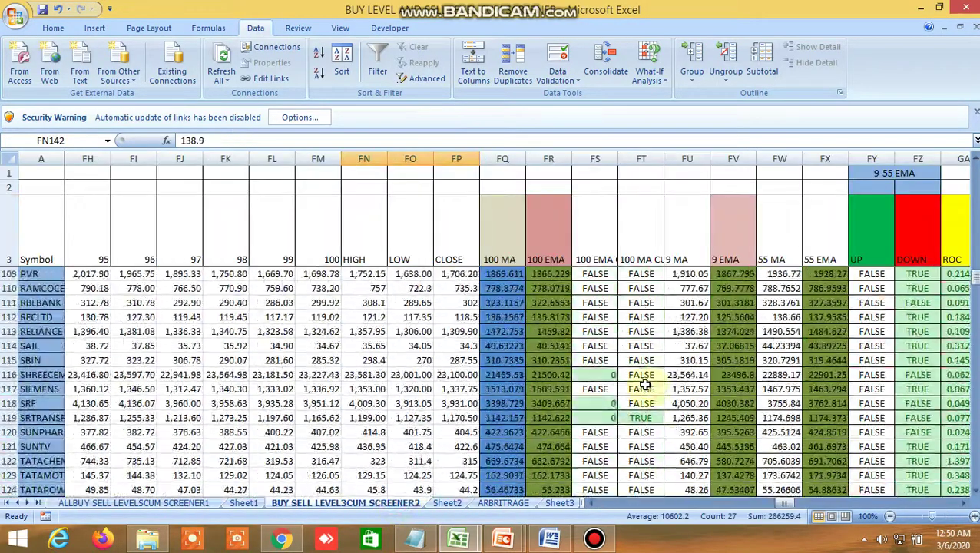
scroll(638, 367, up, 15)
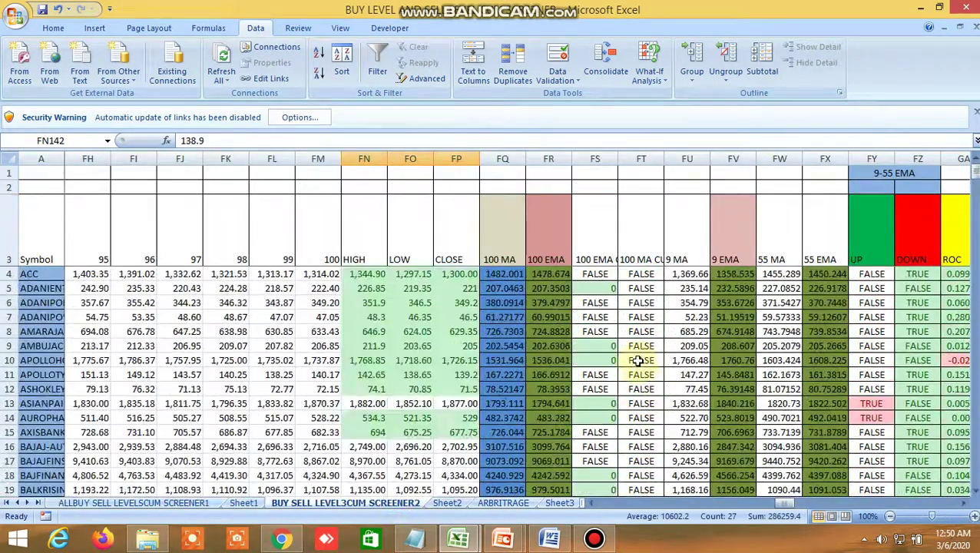
scroll(638, 360, down, 7)
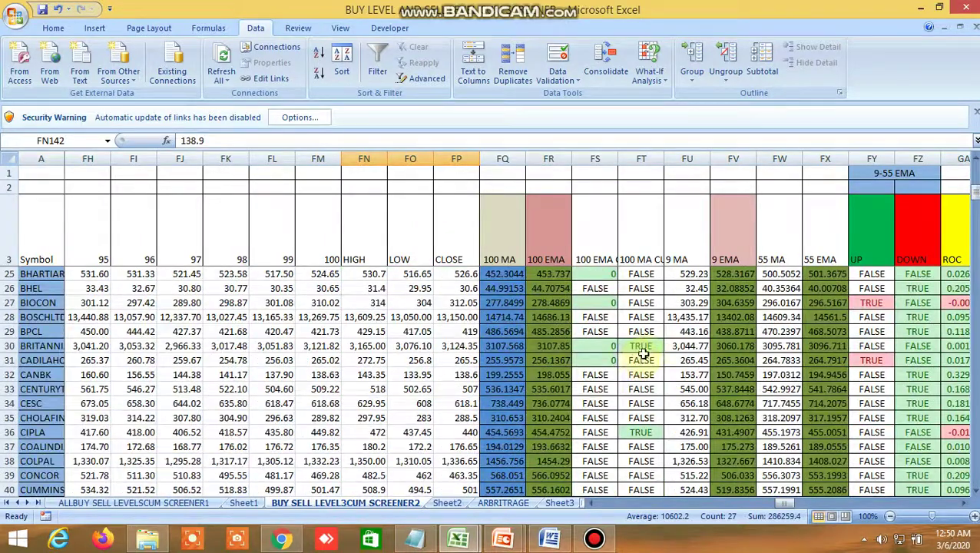
Step: Inspect the 100 MA CUT formula in BRITANNIA's row 30 along with the HIGH and LOW values it compares
click(642, 347)
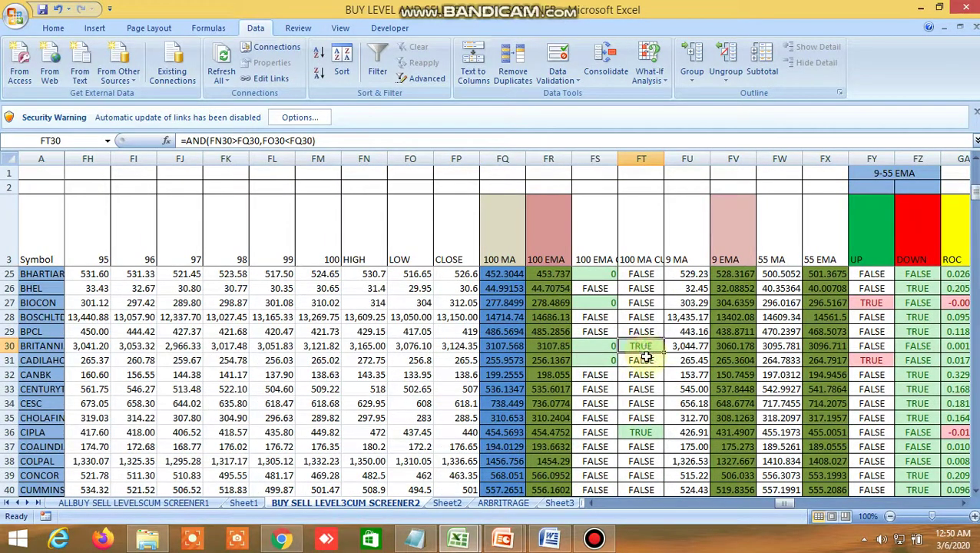
click(652, 246)
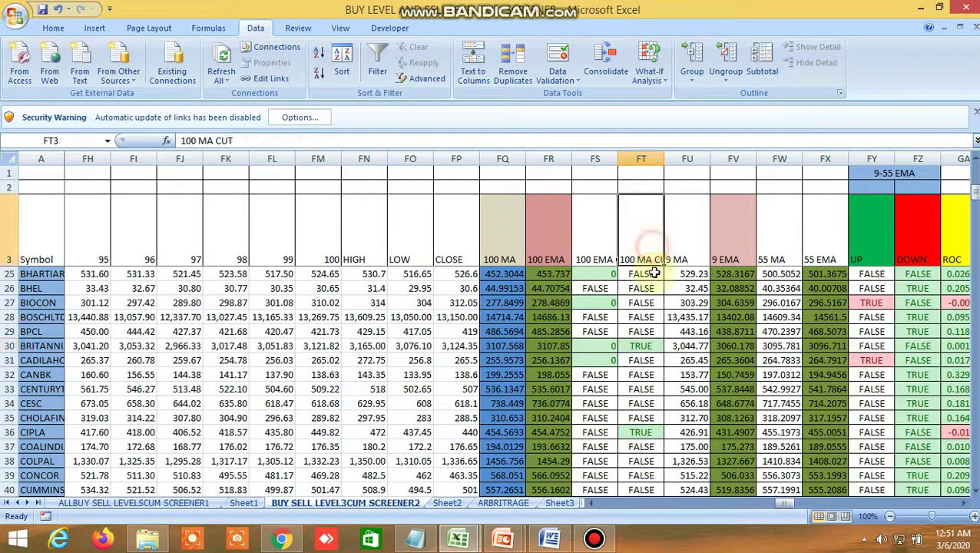
click(415, 348)
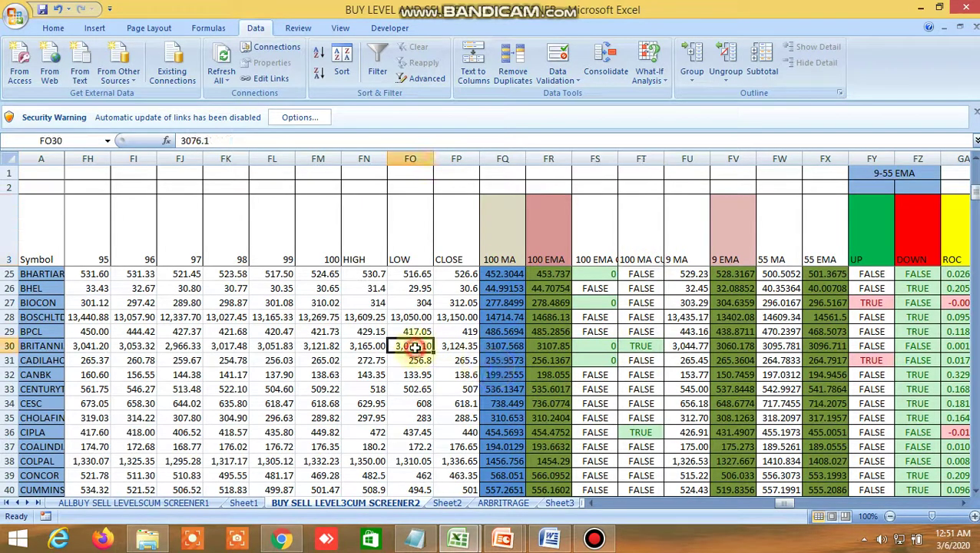
click(370, 349)
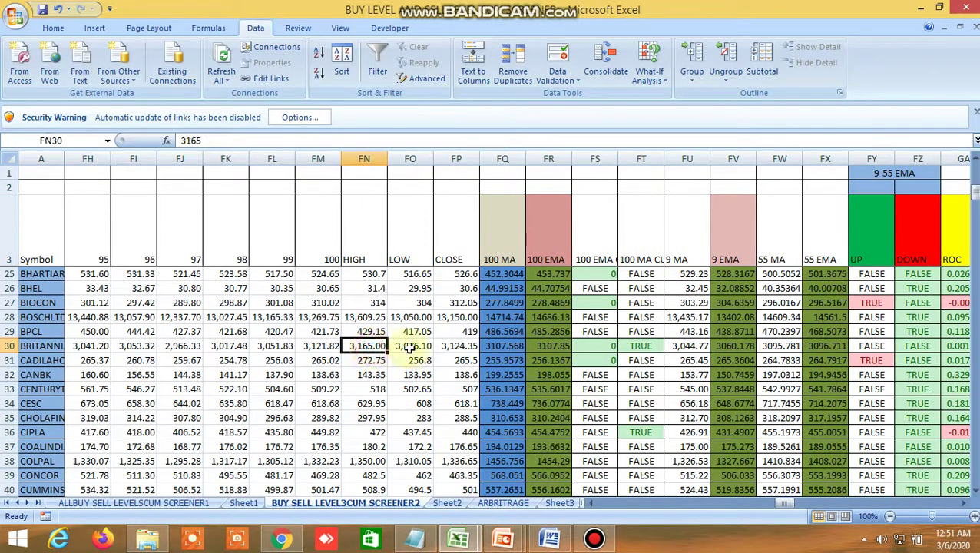
click(413, 347)
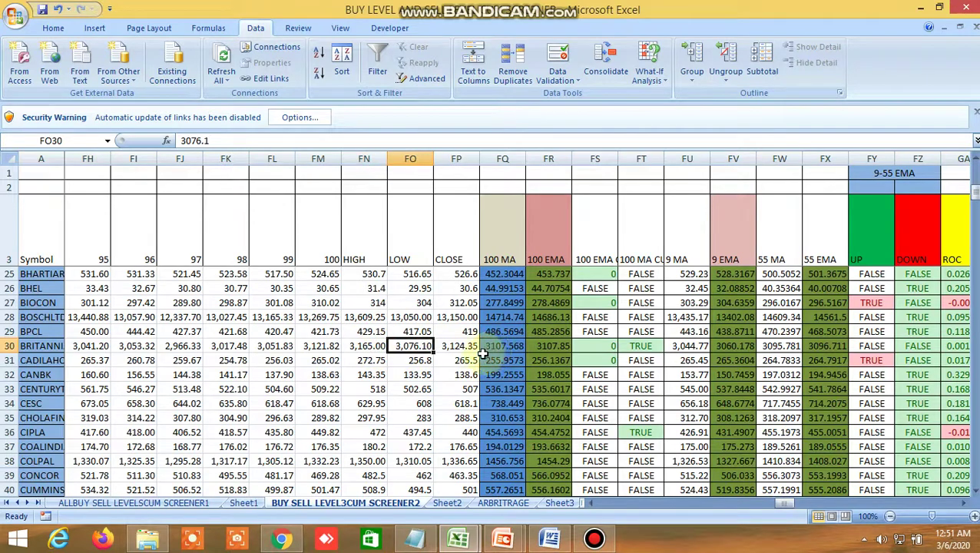
click(641, 348)
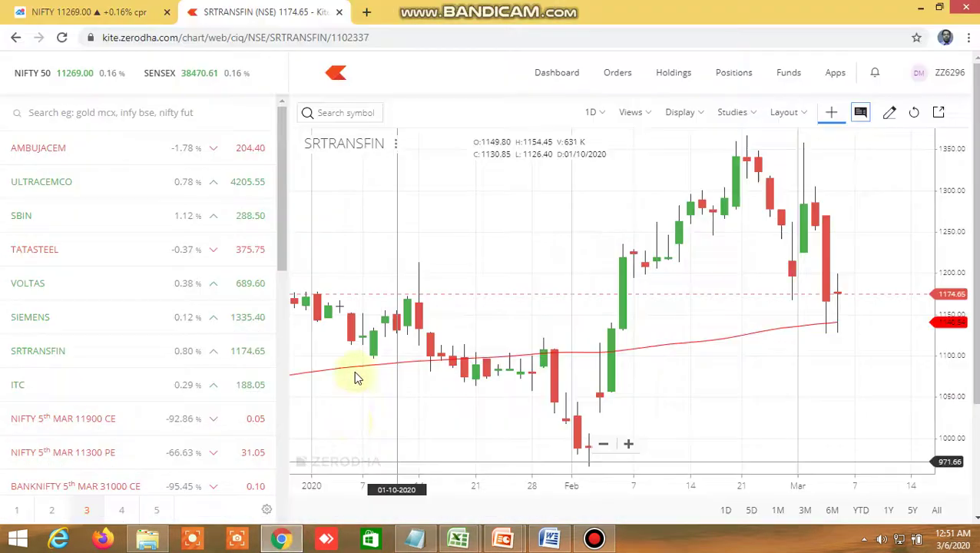
Step: Switch to the Kite chart in Chrome and open the BRITANNIA NSE chart to check it against the moving average
click(281, 539)
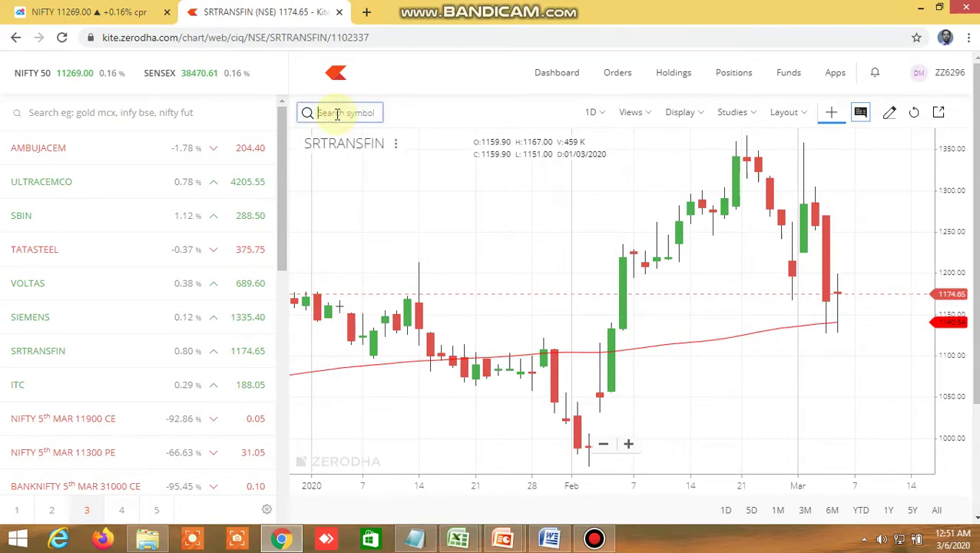
click(369, 142)
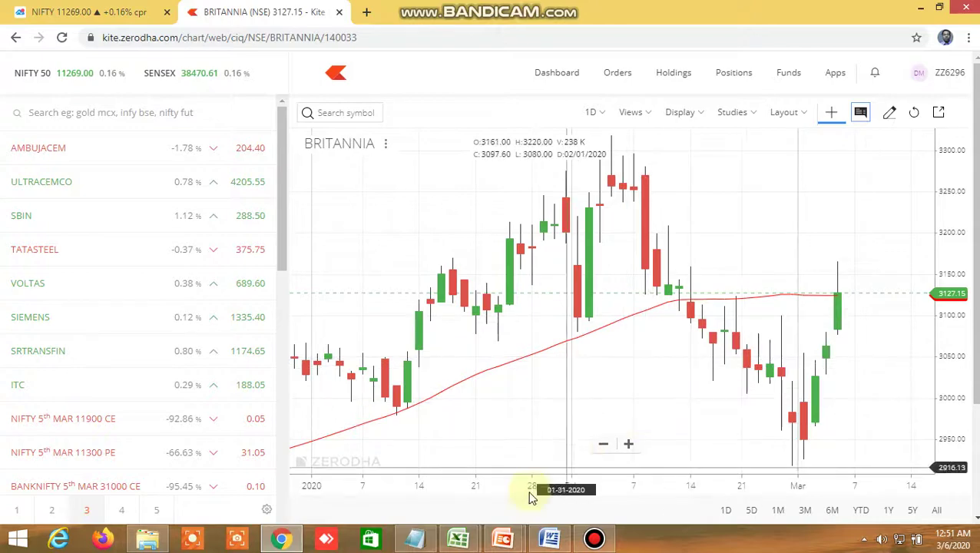
Step: Return to the screener workbook in Excel and select CIPLA's 100 MA CUT cell FT36
click(458, 539)
click(387, 464)
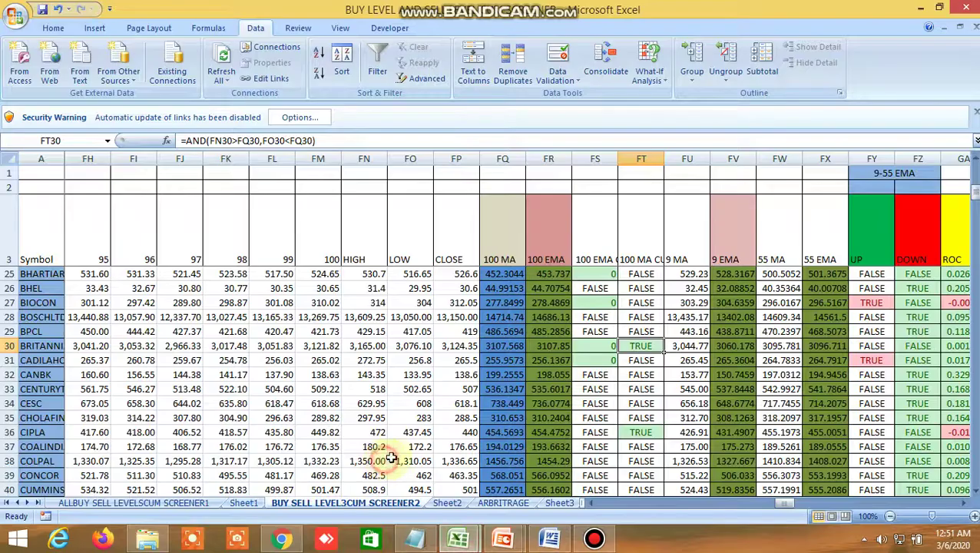
scroll(661, 377, down, 2)
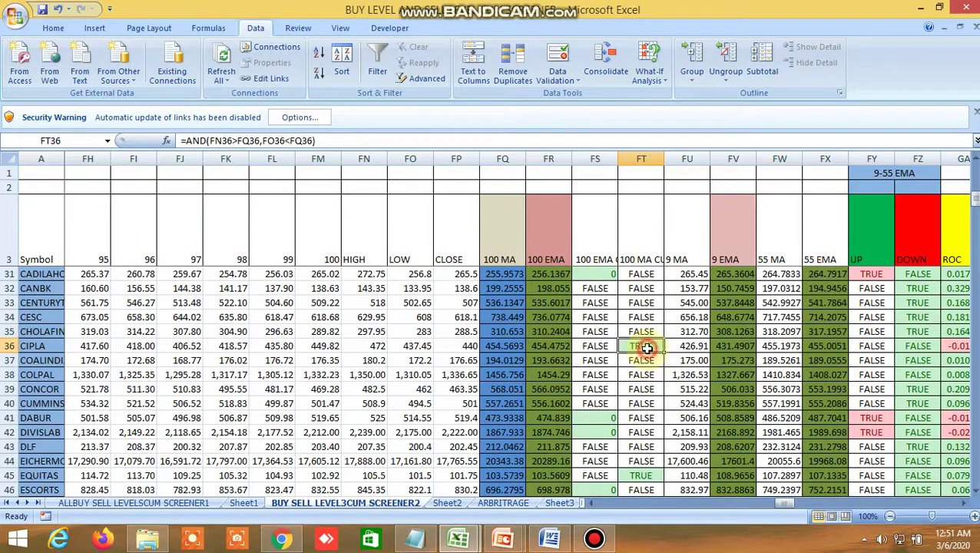
Step: Switch back to the Kite chart in Chrome, search for cipla and open its NSE chart
click(282, 539)
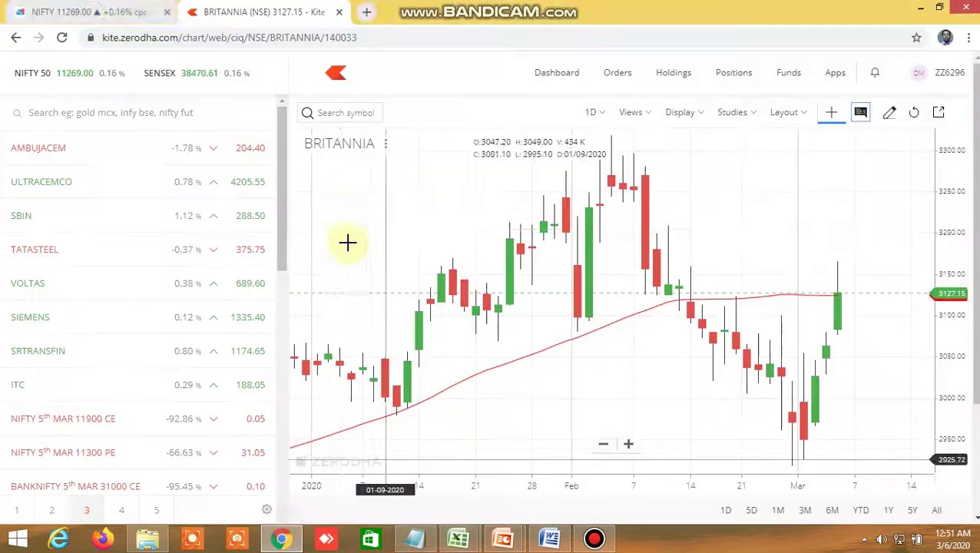
click(339, 110)
text(cipla)
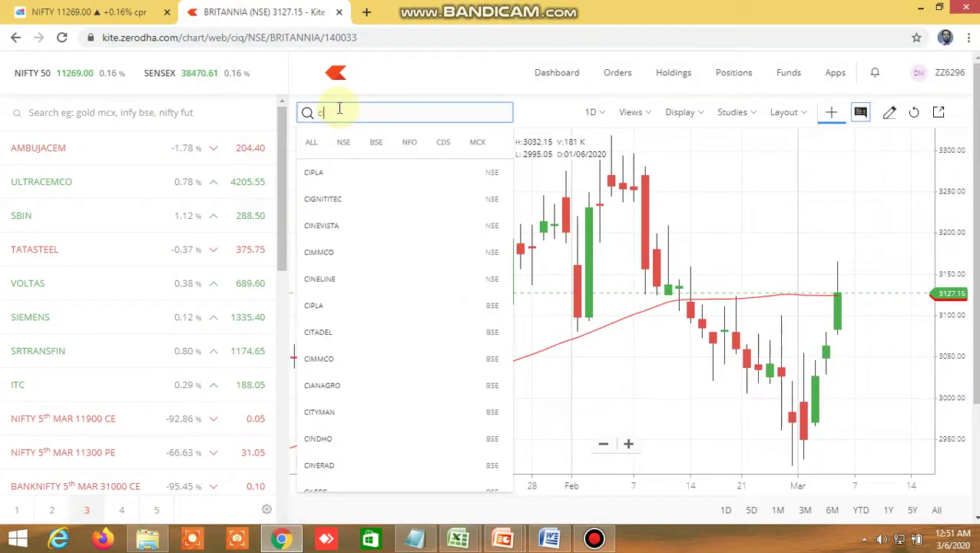
click(339, 172)
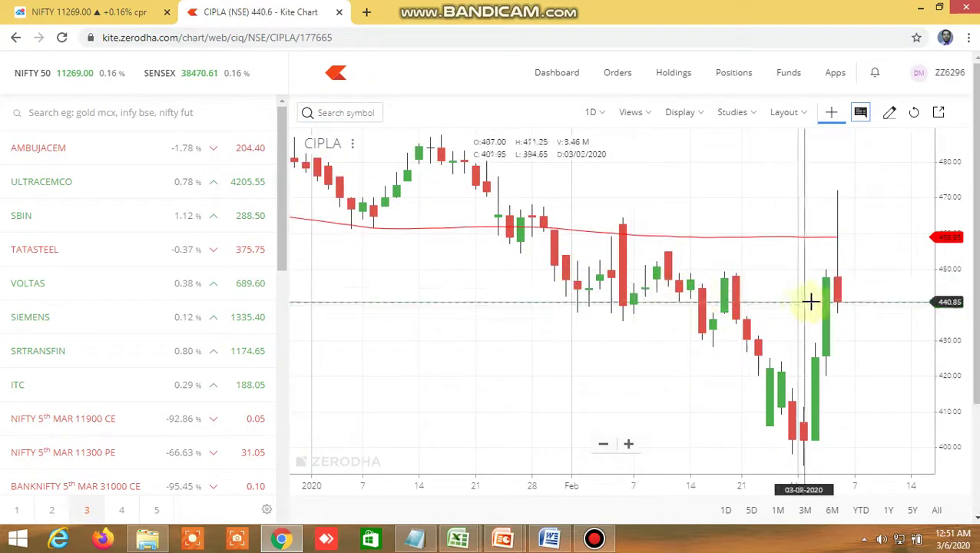
Step: Return to the screener workbook in Excel and inspect the 100 MA CUT formulas for EQUITAS in FT45 and ICICIBANK in FT63
mouse_move(473, 543)
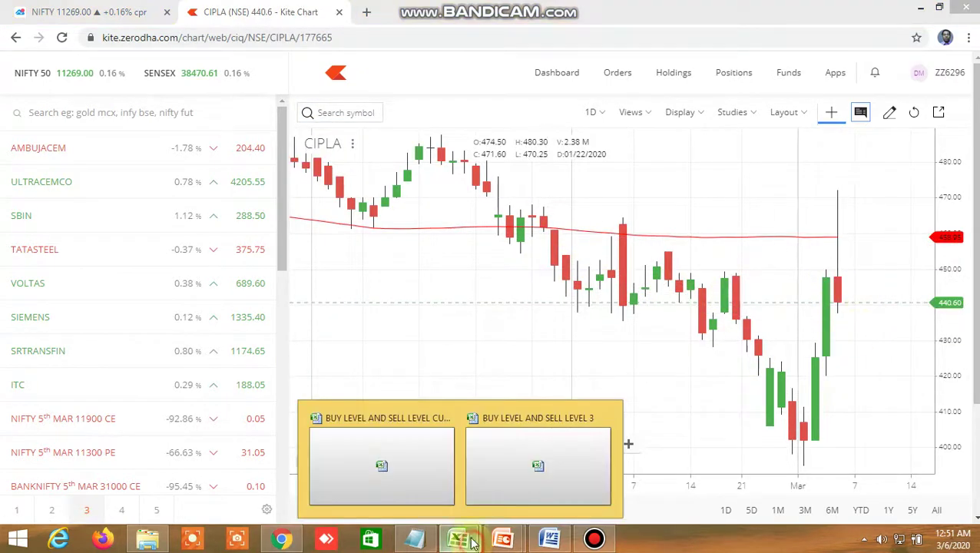
click(388, 472)
scroll(636, 404, down, 2)
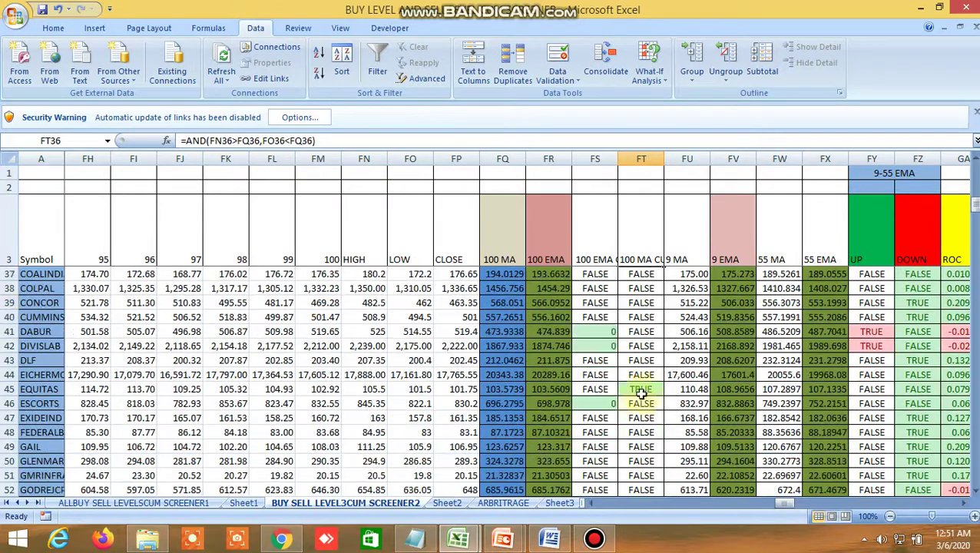
click(643, 391)
scroll(669, 425, down, 5)
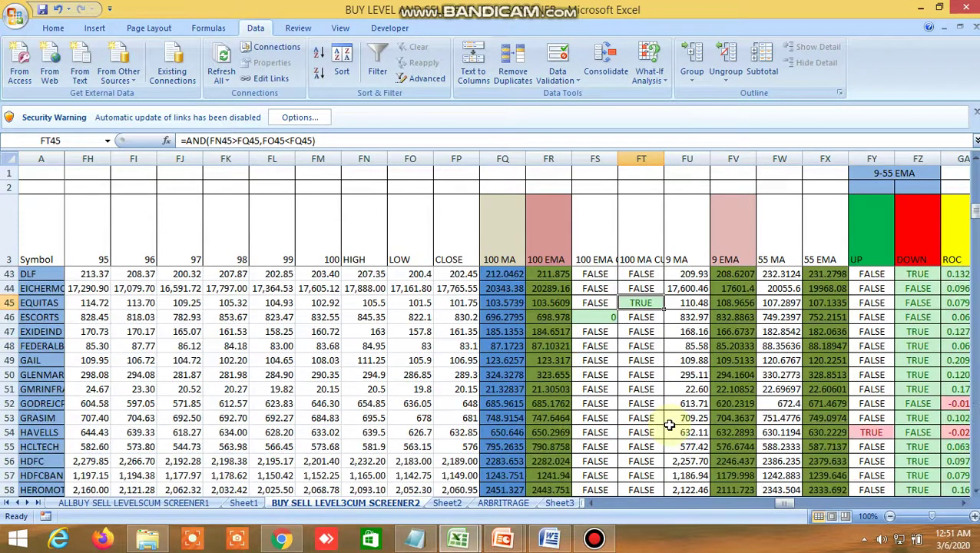
click(656, 435)
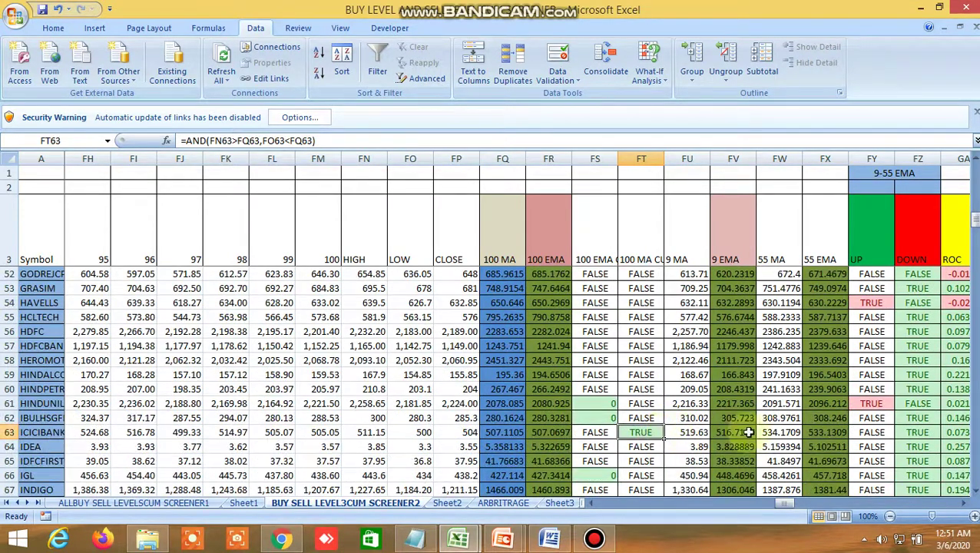
Step: Open the INSIDE THE BAR WITH NR7 sheet and inspect ADANIENT's 1 DAY and NR4 formulas in row 4
click(504, 503)
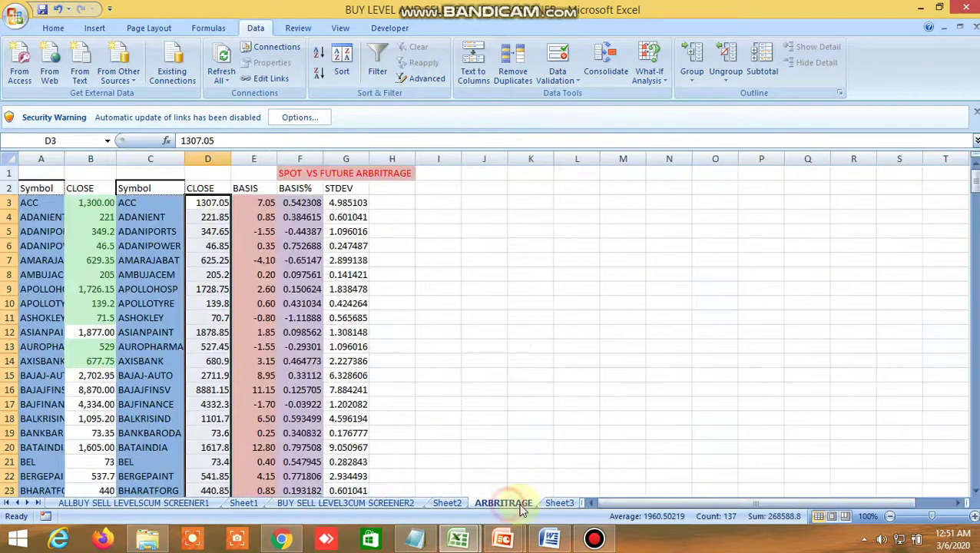
click(562, 504)
click(569, 503)
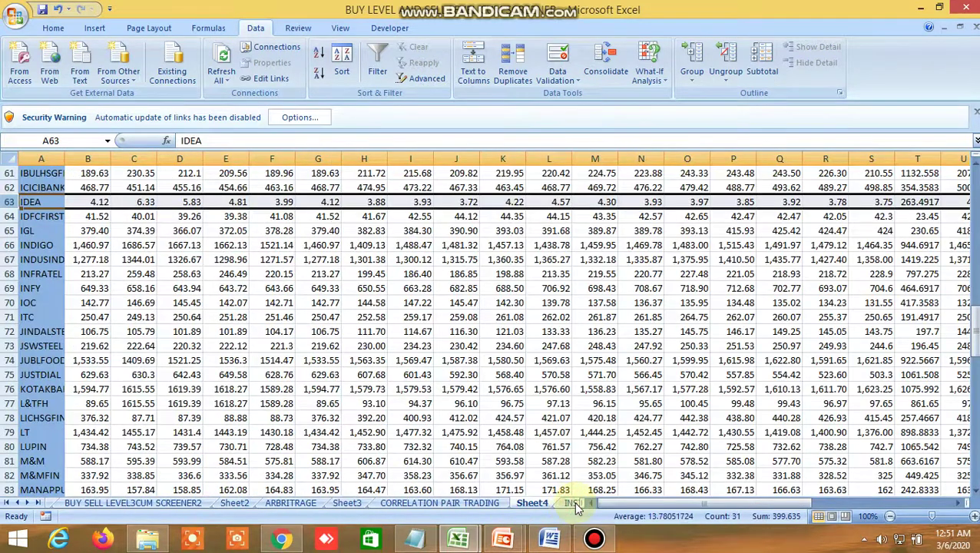
click(573, 504)
drag(608, 503, 618, 503)
scroll(582, 393, up, 4)
scroll(582, 393, up, 20)
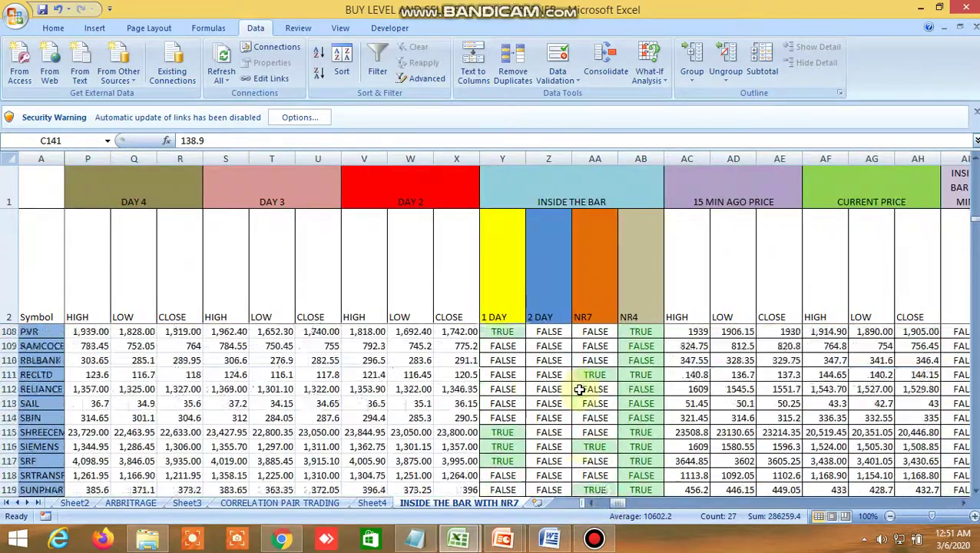
scroll(566, 372, up, 4)
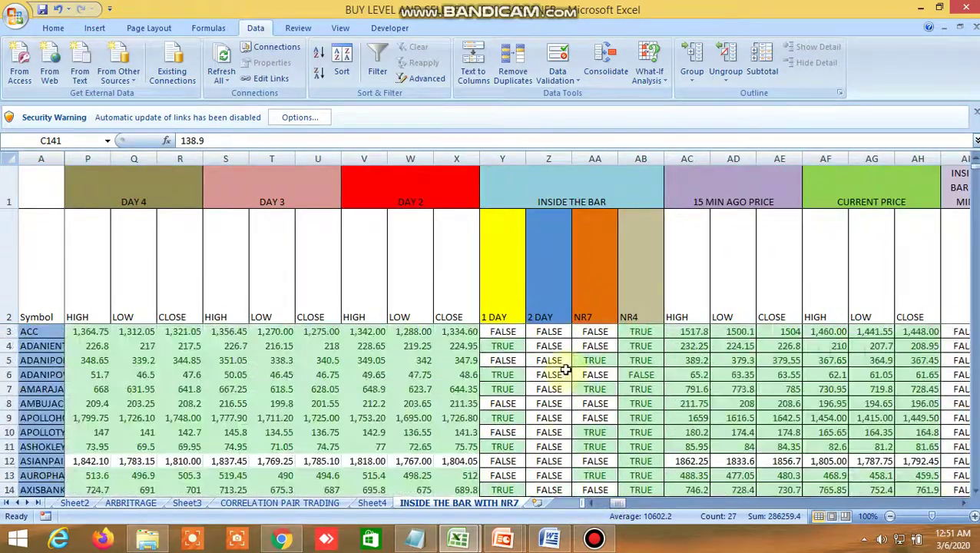
click(512, 347)
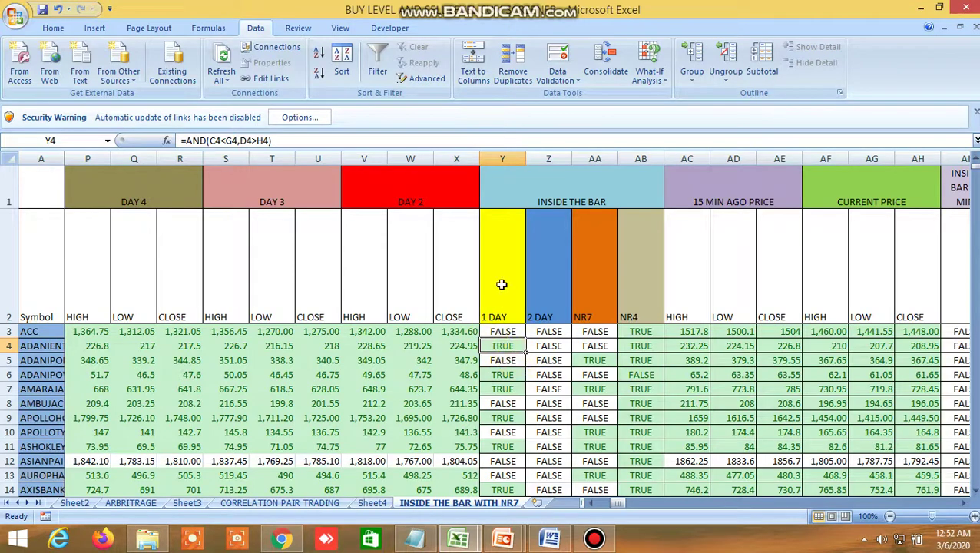
click(641, 346)
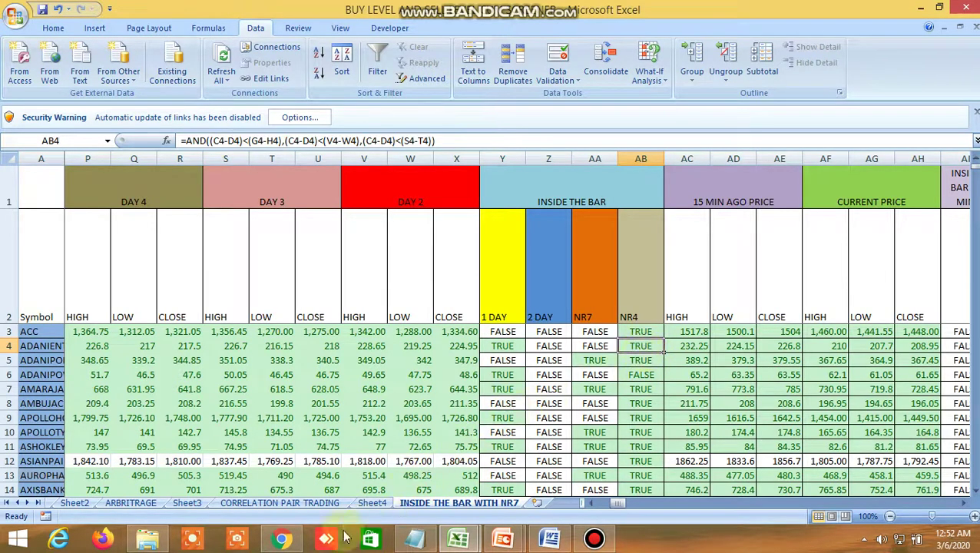
Step: Switch to the Kite chart in Chrome, search for ada, open ADANIENT's NSE chart and examine its early-March candles
mouse_move(281, 538)
click(281, 461)
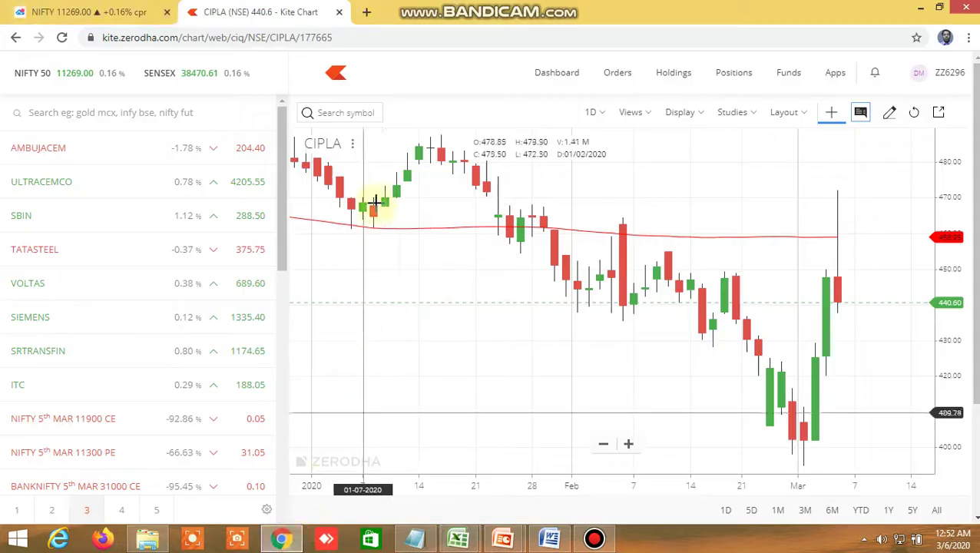
click(354, 112)
text(ad)
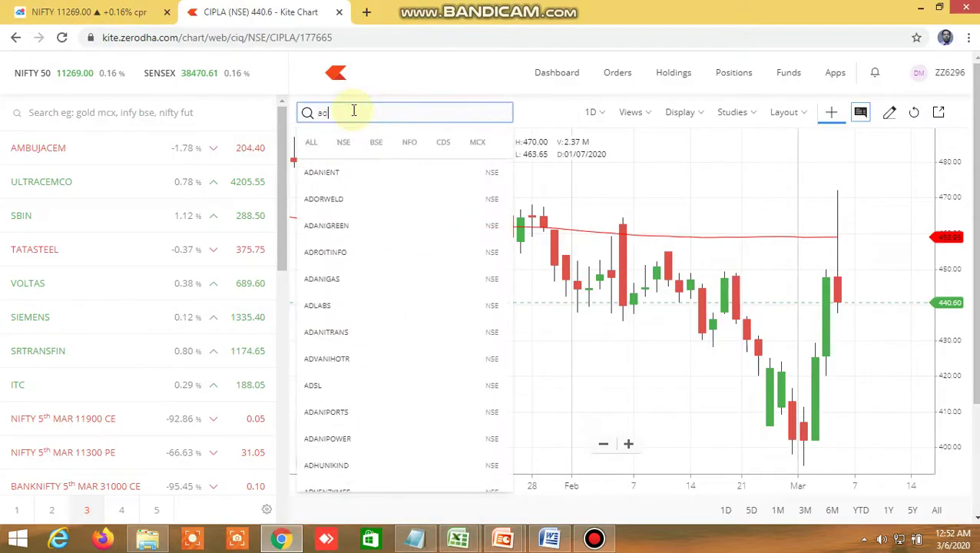
text(a)
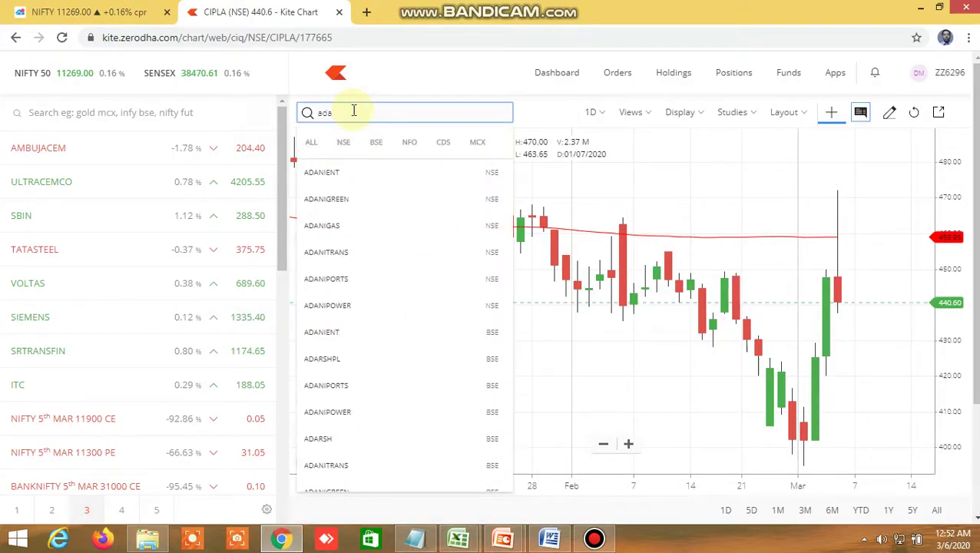
click(345, 172)
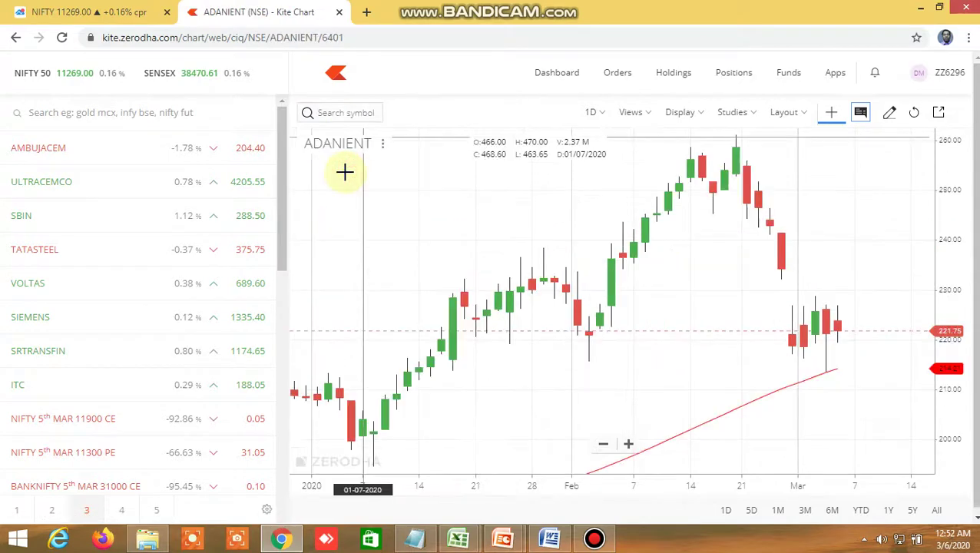
scroll(726, 354, up, 5)
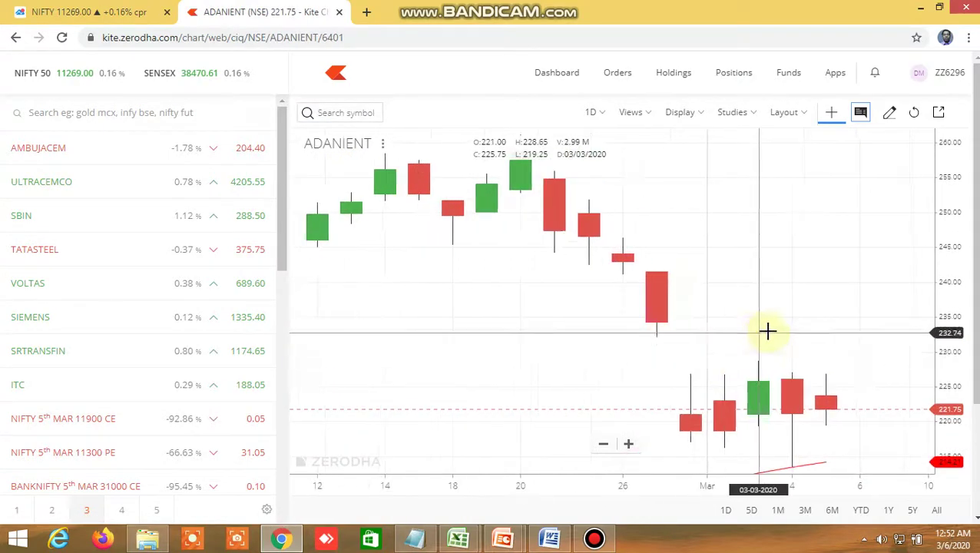
drag(767, 331, 754, 265)
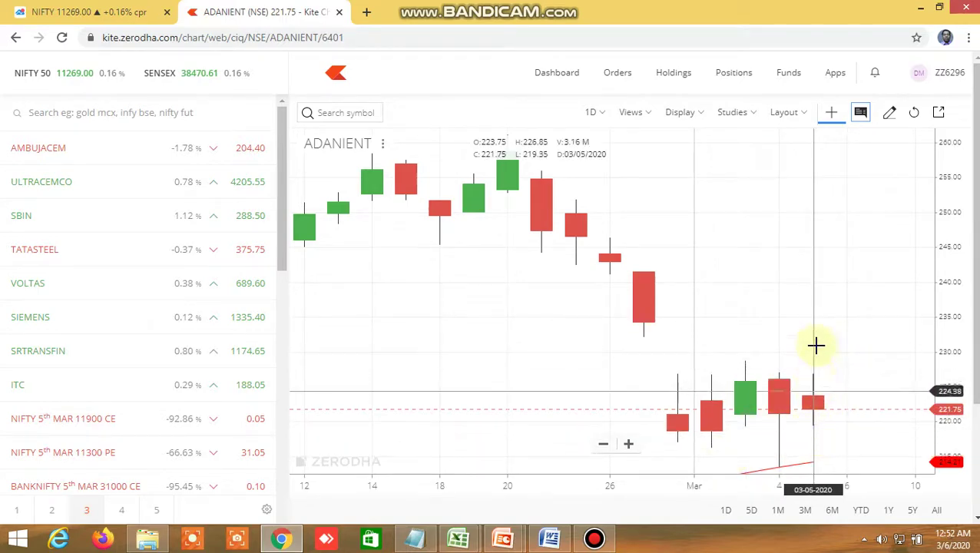
Step: Return to the screener workbook in Excel and inspect the NR7 formula in AA5 and the 1 DAY formula in Y6
mouse_move(370, 538)
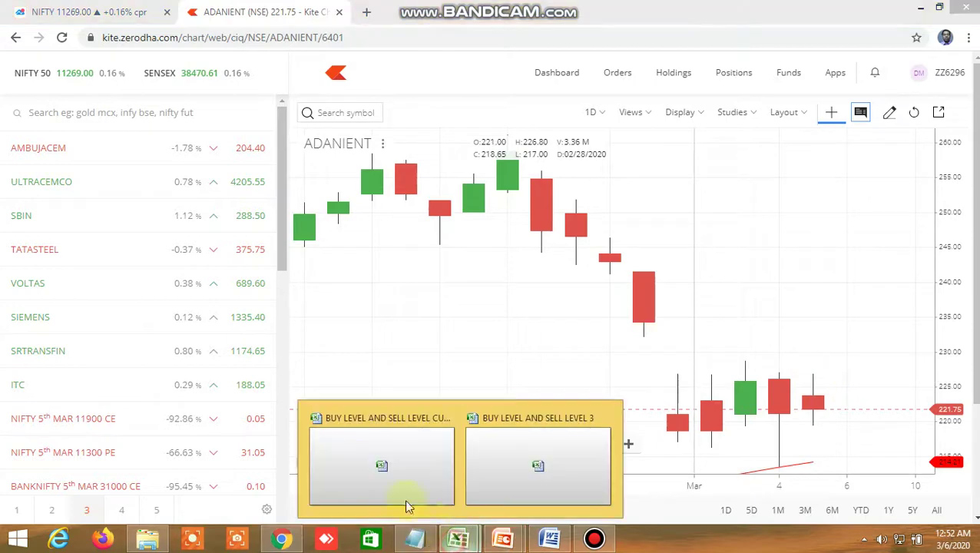
click(361, 460)
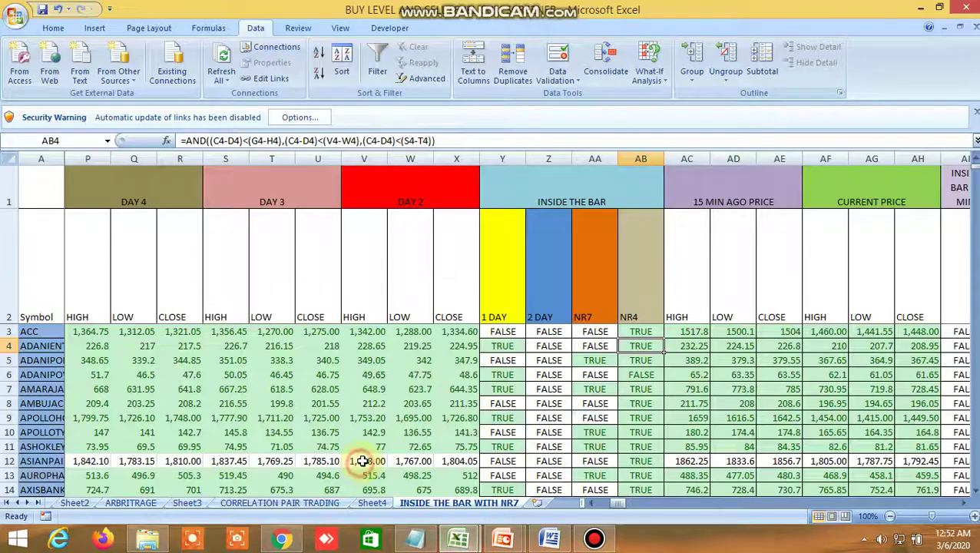
click(588, 360)
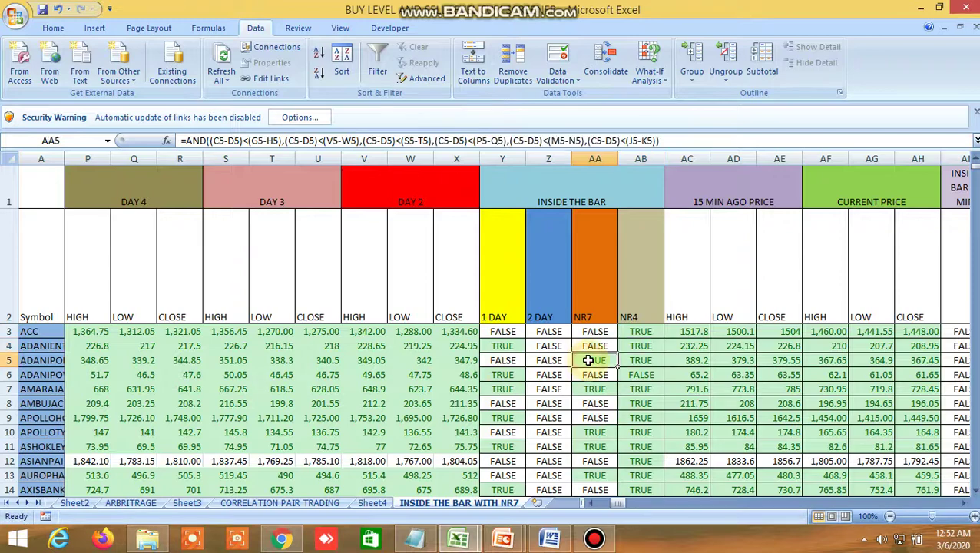
click(511, 377)
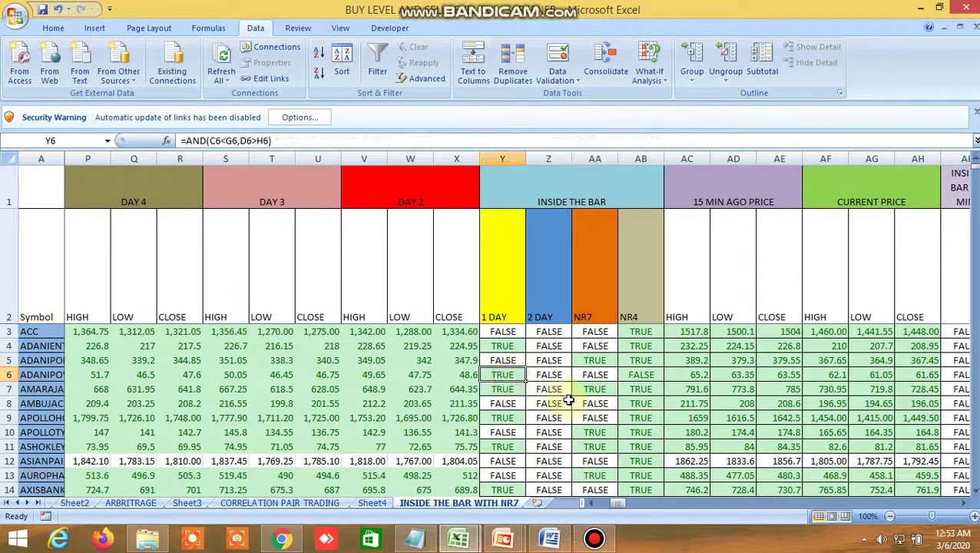
Step: Inspect AMARAJABAT's 1 DAY, NR7 and NR4 formulas in row 7
scroll(568, 400, down, 1)
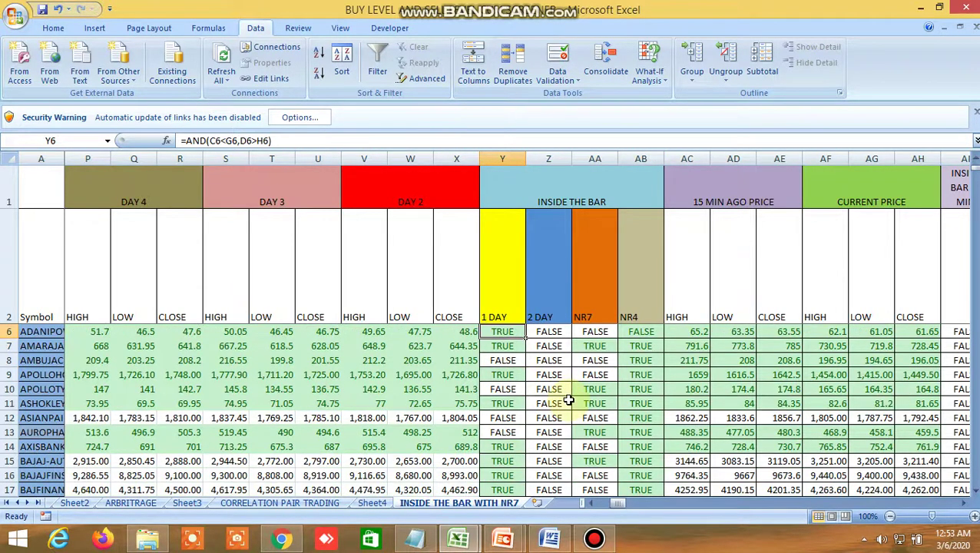
click(508, 348)
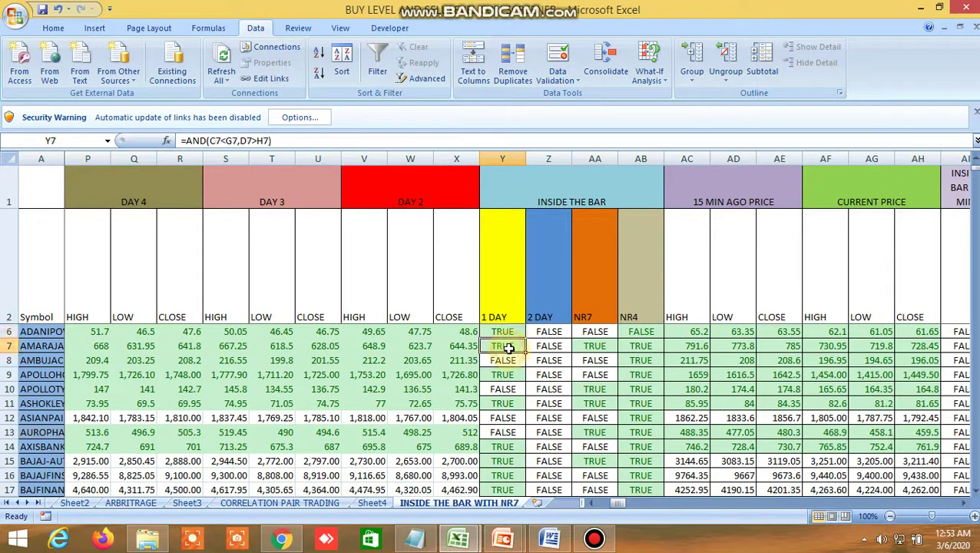
click(602, 349)
click(641, 346)
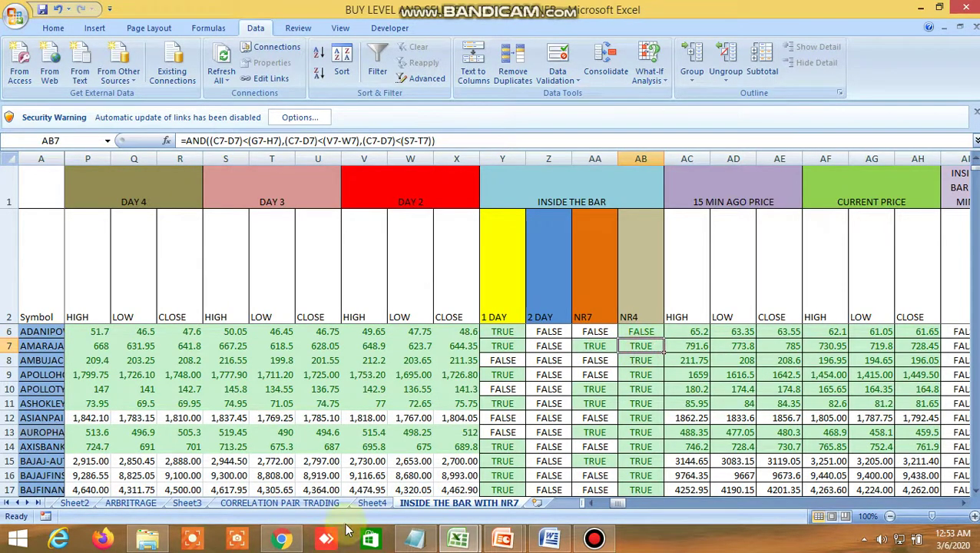
Step: Switch to the Kite chart in Chrome, search for amaraja and open AMARAJABAT's NSE chart
click(299, 541)
click(351, 114)
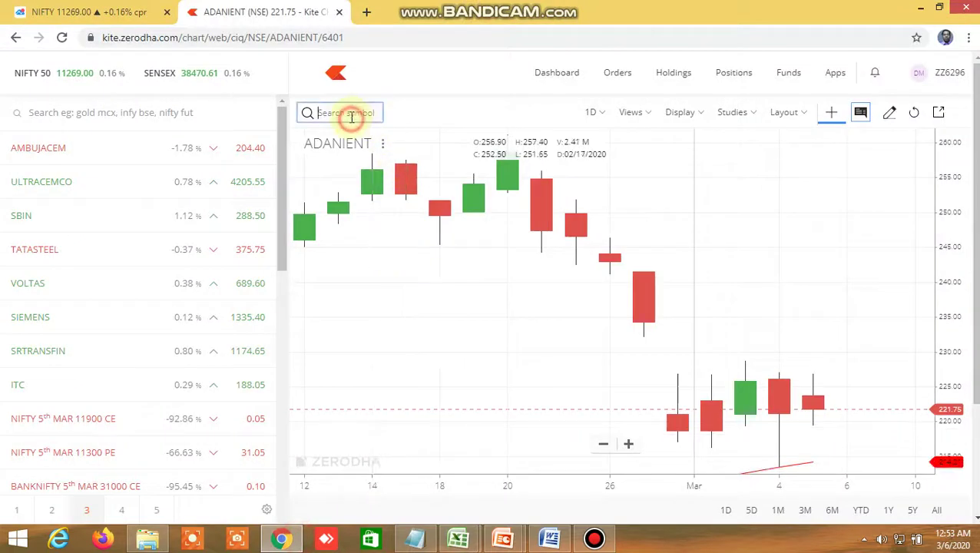
text(an)
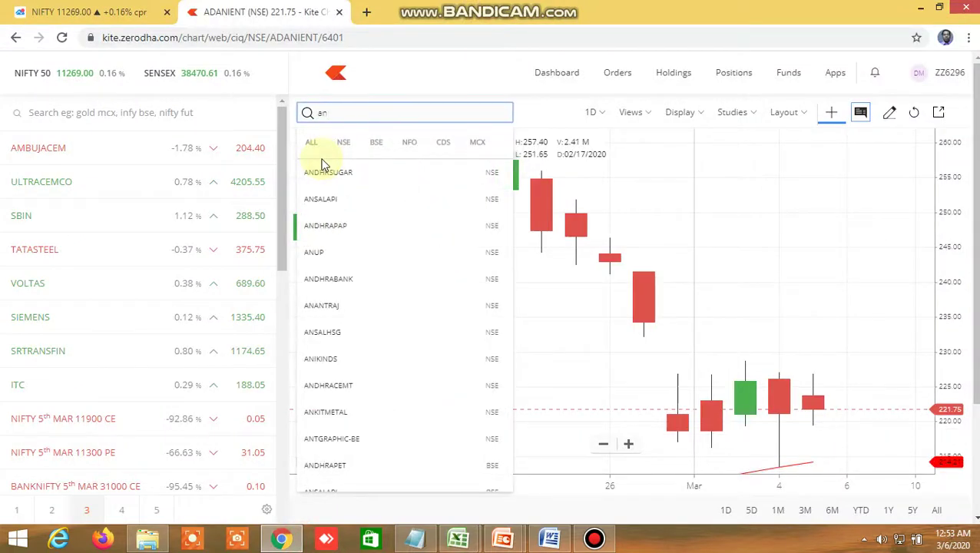
key(BackSpace)
text(maraja)
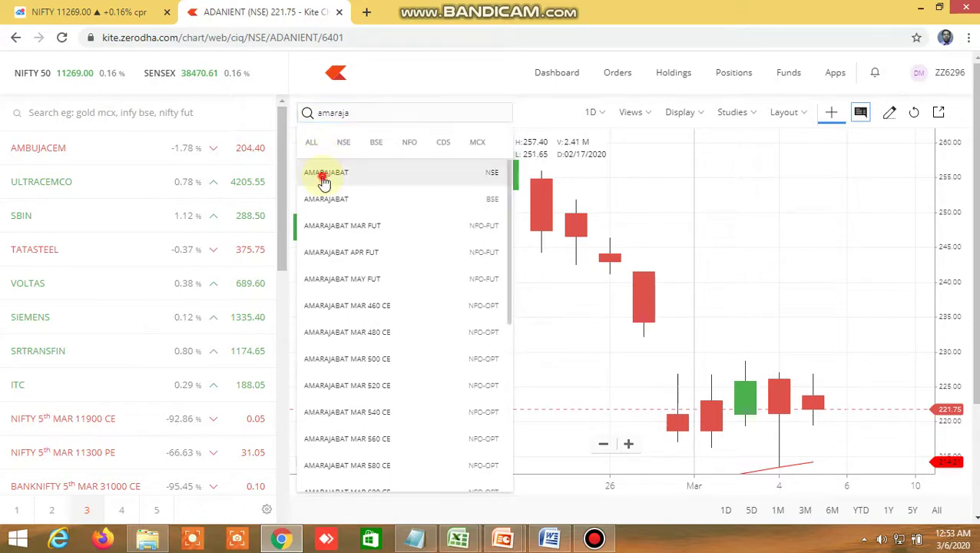
click(322, 170)
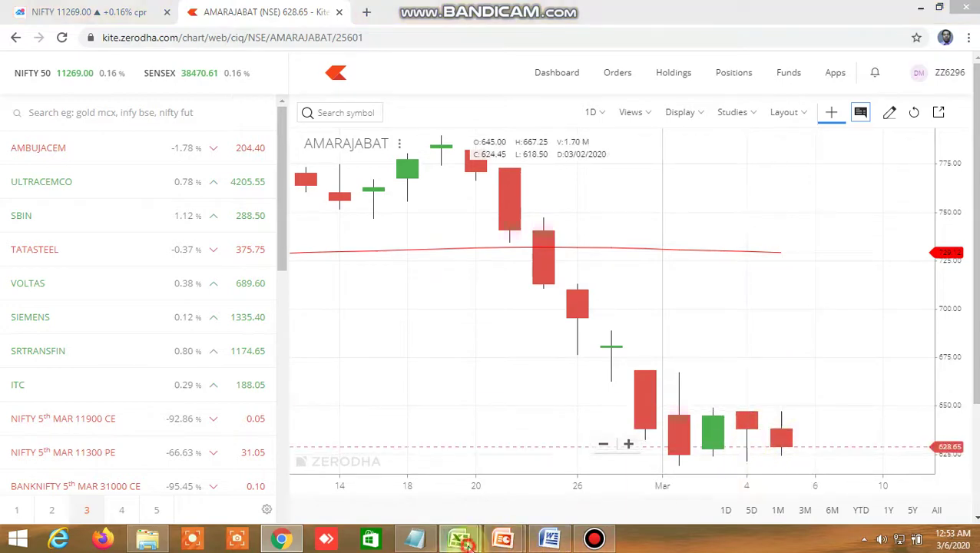
Step: Check AMARAJABAT's NR4 cell AB7 in the Excel workbook, and compare it with the early-March candles on the Kite chart in Chrome
mouse_move(459, 539)
click(400, 489)
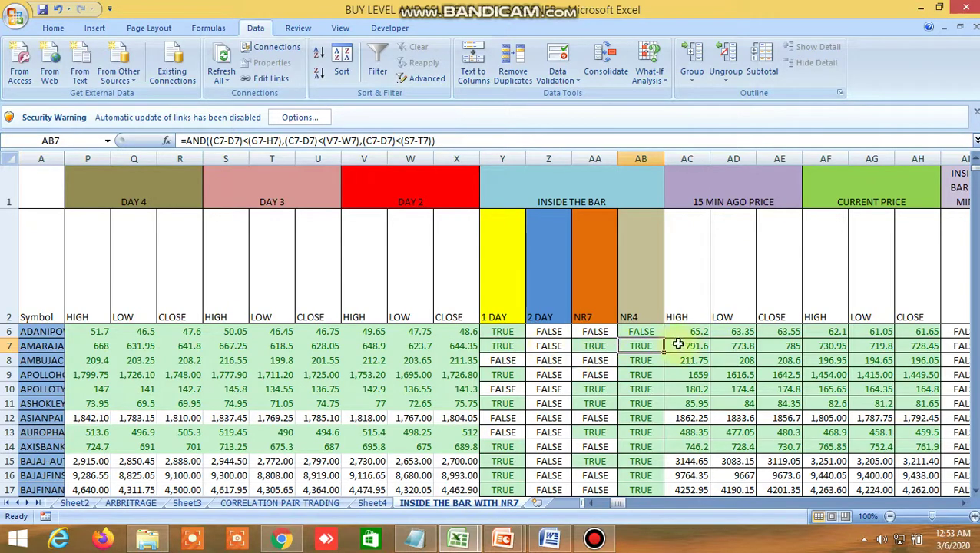
click(281, 540)
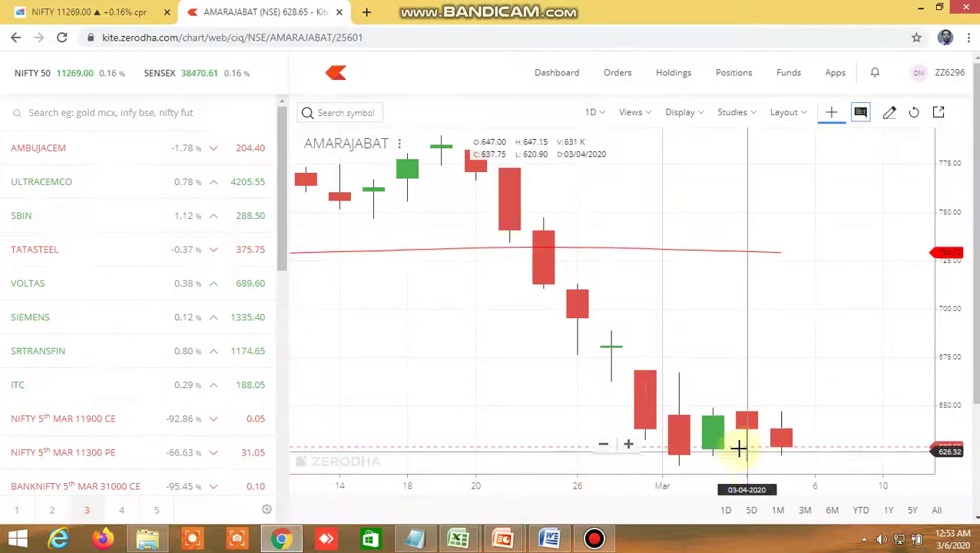
Step: Return to the Excel workbook and inspect the 1 DAY cells in rows 9, 11 and 14 and the NR7 cells in rows 11 and 15
mouse_move(460, 543)
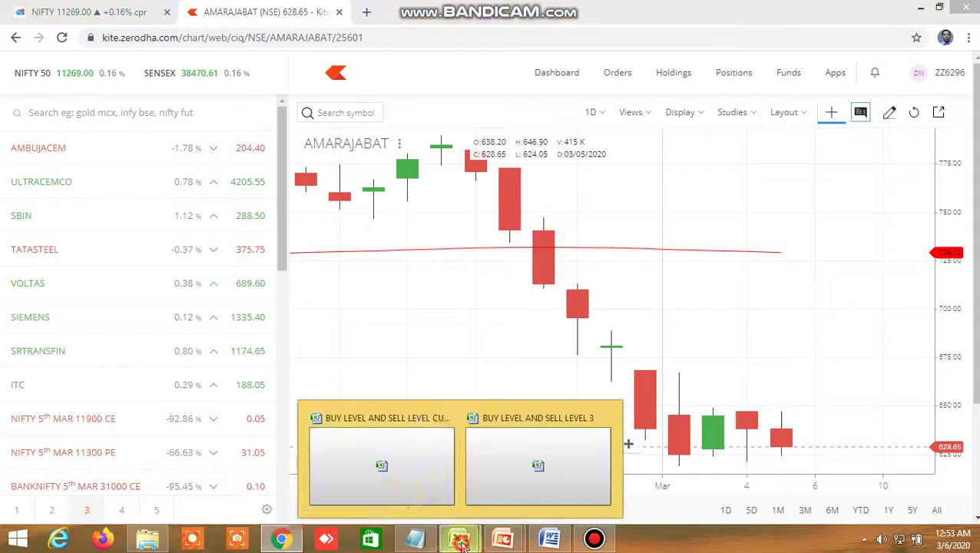
click(405, 484)
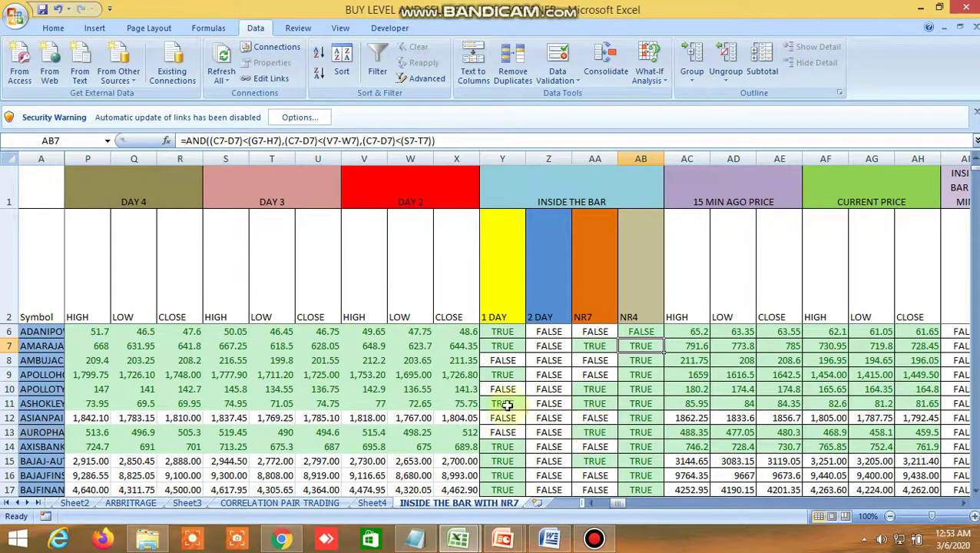
click(503, 377)
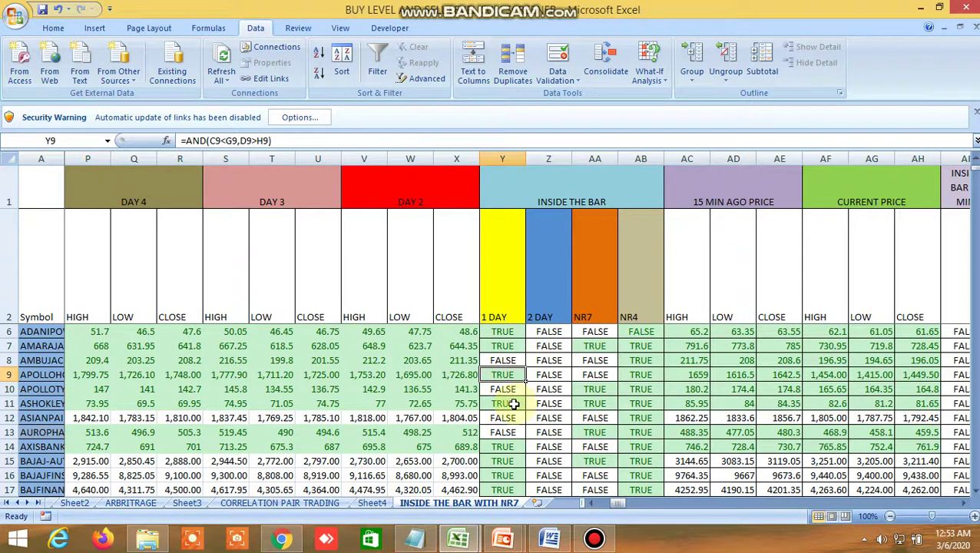
click(512, 404)
click(604, 407)
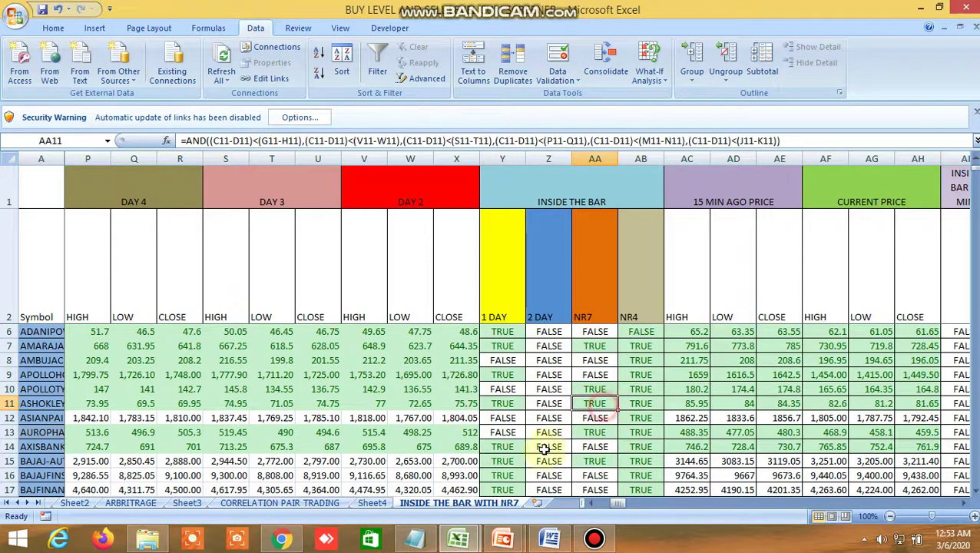
click(510, 448)
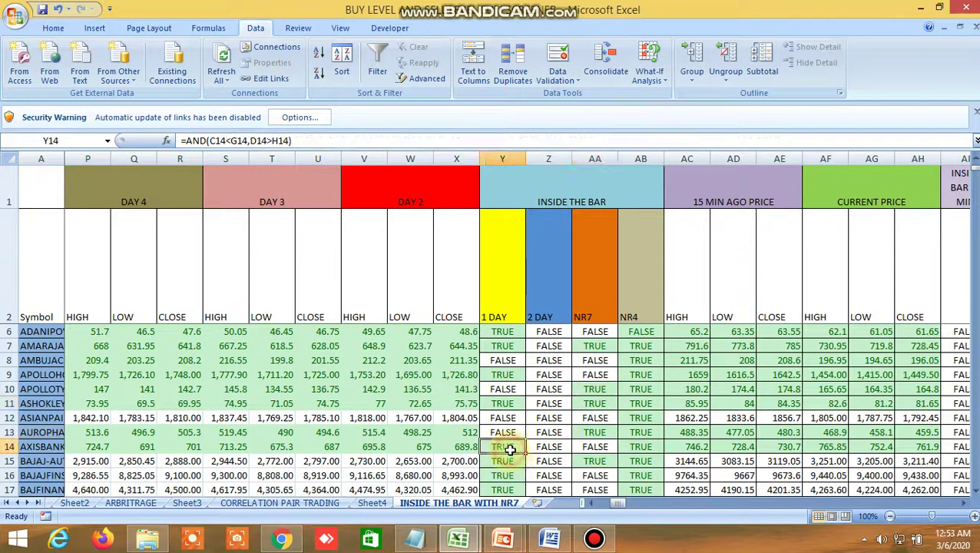
click(595, 459)
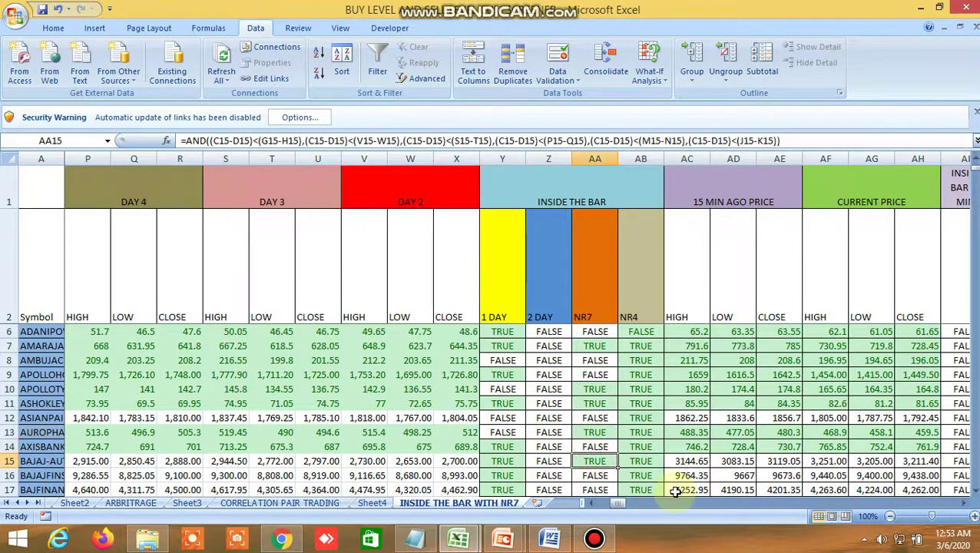
Step: Look through the candlestick-pattern columns and inspect the doji-down formula in cell AM16 for BAJAJFINSV
drag(614, 503, 631, 503)
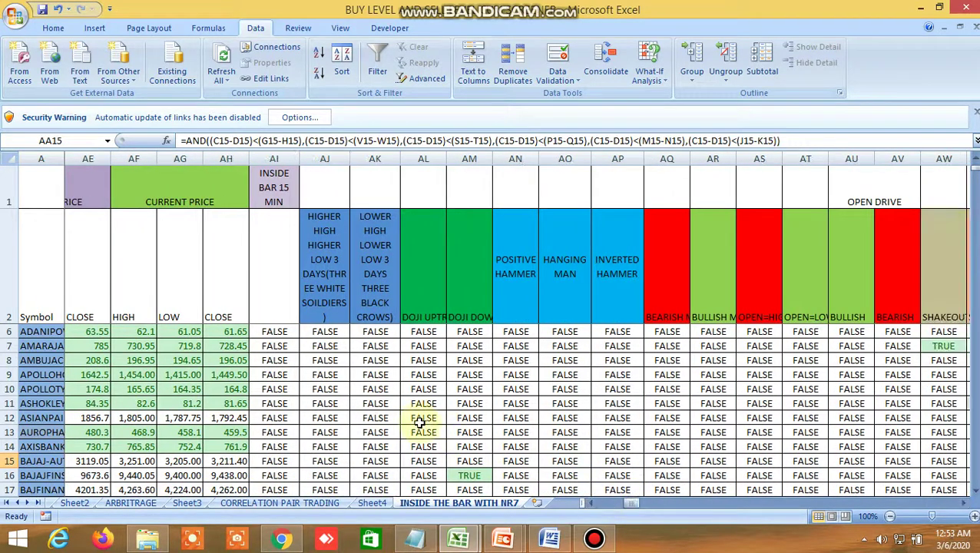
scroll(419, 421, down, 1)
scroll(419, 421, up, 2)
scroll(419, 420, down, 4)
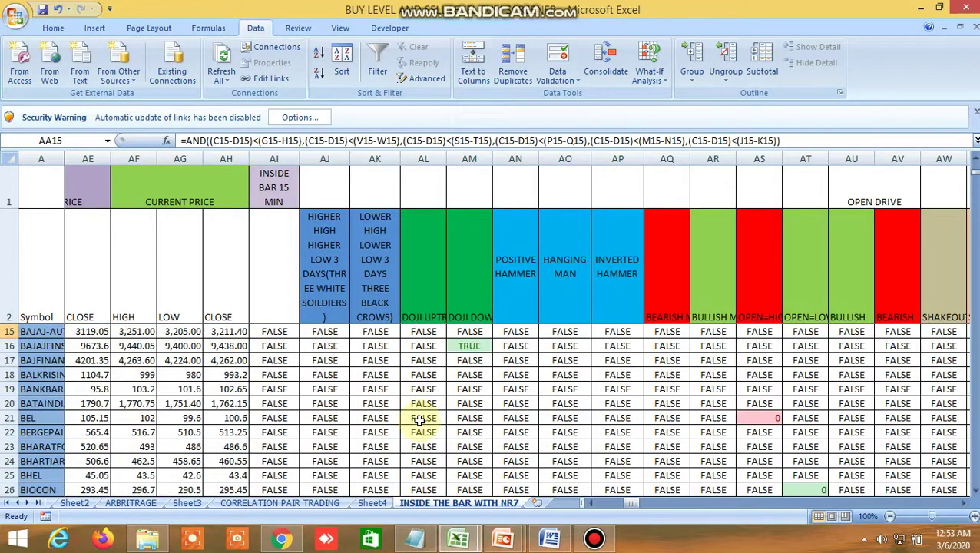
scroll(419, 421, up, 4)
scroll(418, 421, down, 5)
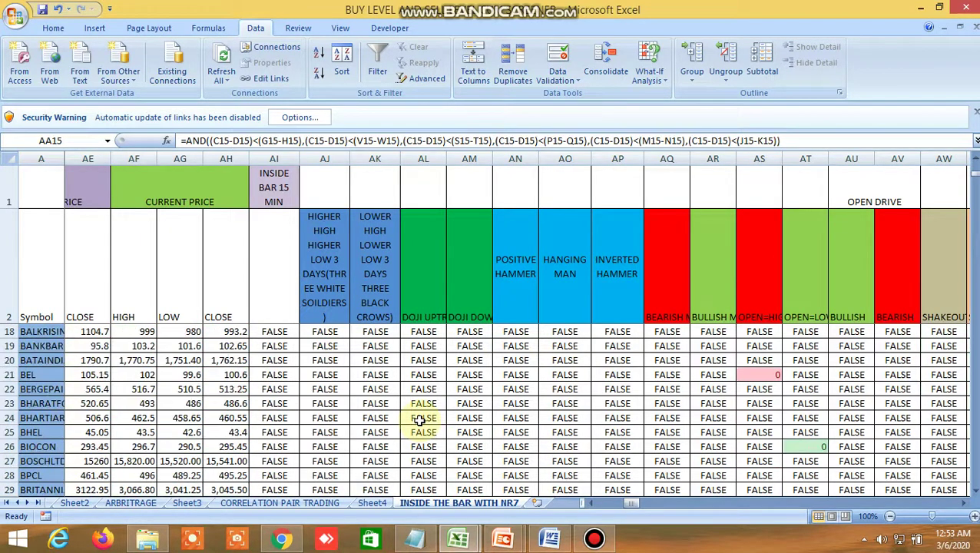
scroll(419, 421, up, 2)
click(475, 391)
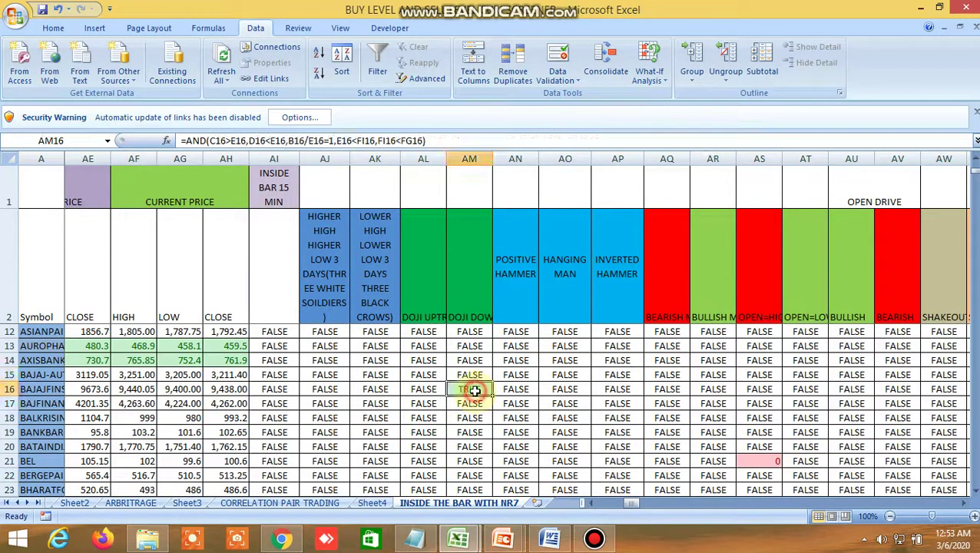
Step: Inspect CHOLAFIN's formula in AK34 together with the LOWER HIGH LOWER LOW 3 DAYS THREE BLACK CROWS header of its column
scroll(452, 425, down, 4)
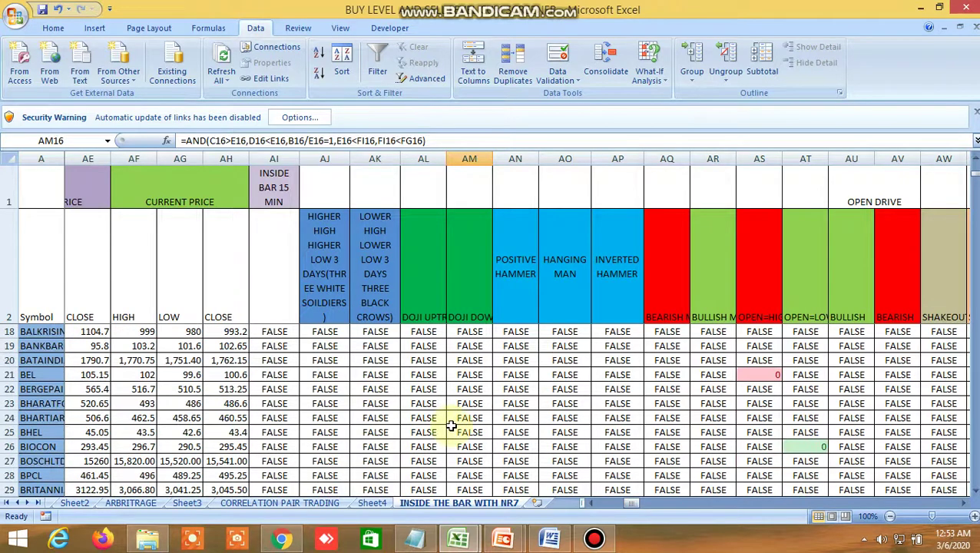
scroll(452, 425, down, 1)
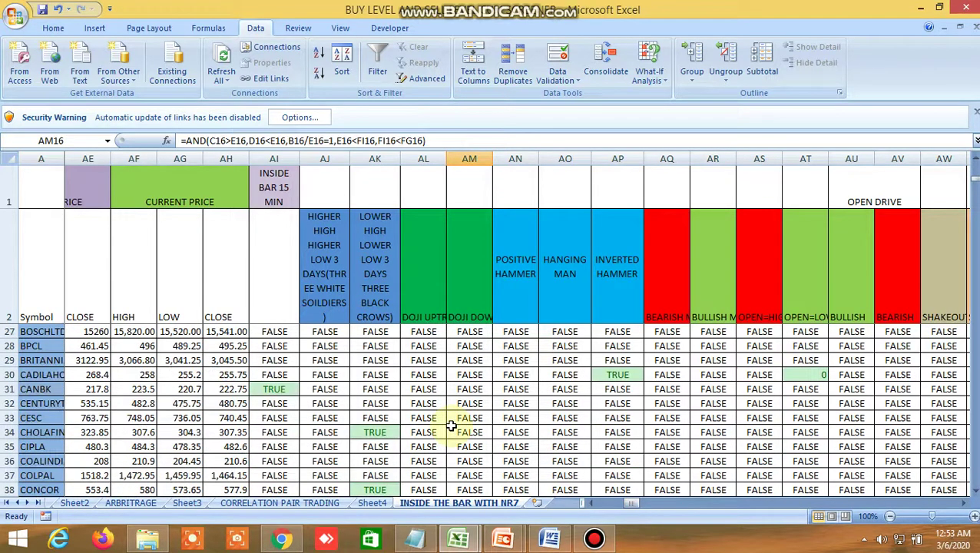
click(386, 435)
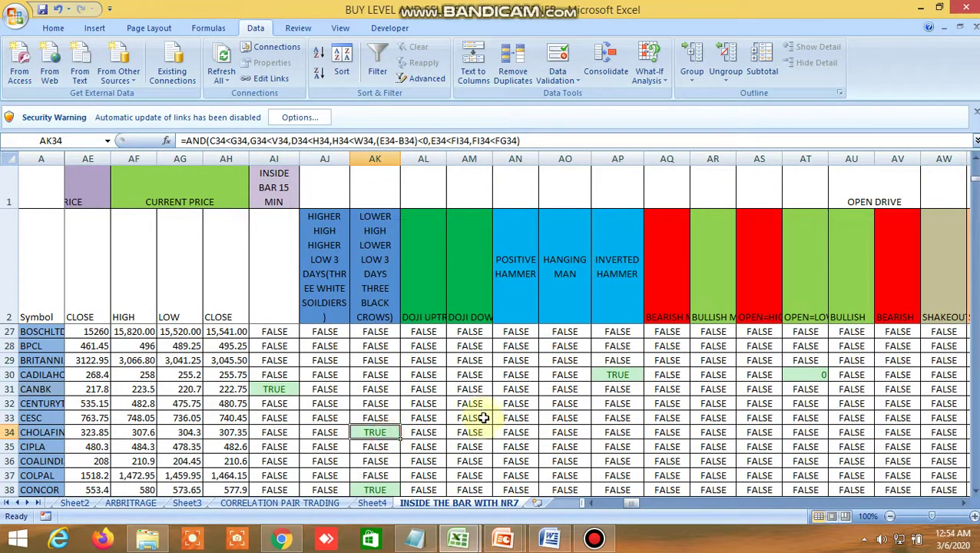
click(373, 283)
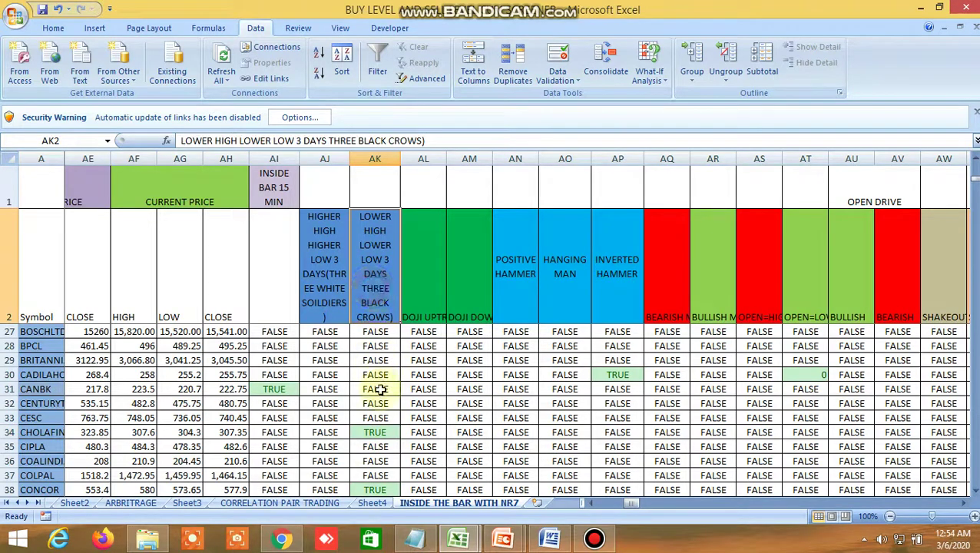
click(379, 432)
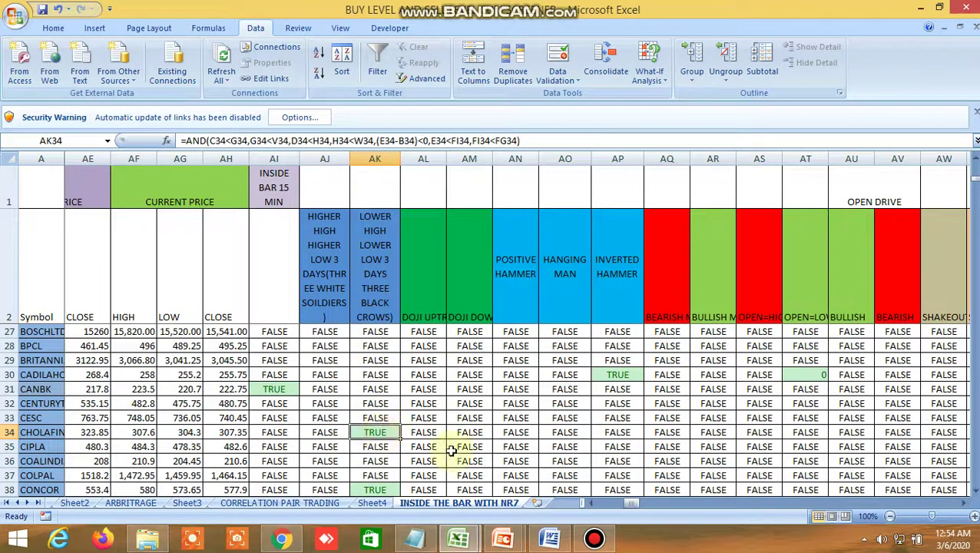
Step: Switch to the Kite chart in Chrome, search for cholafin and open CHOLAFIN's NSE chart
click(281, 539)
click(338, 114)
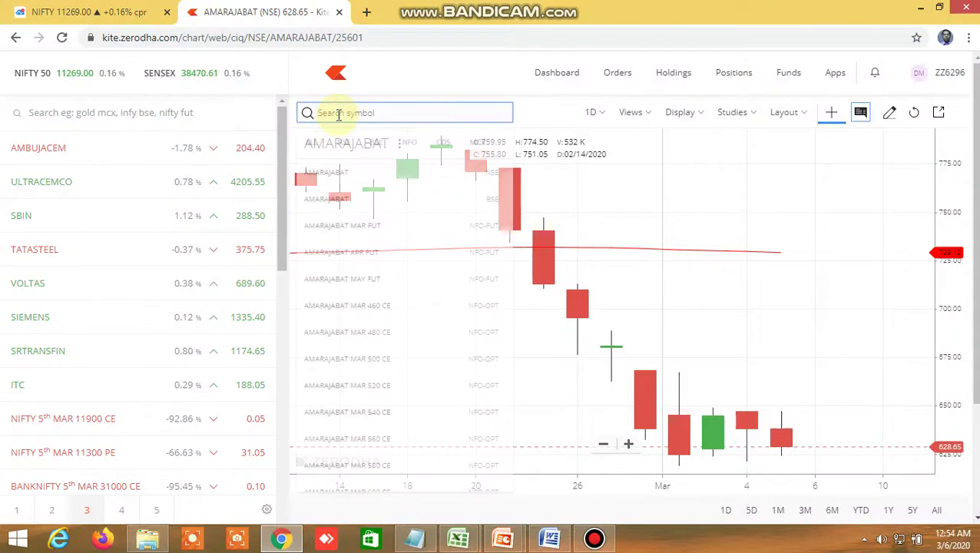
text(chol)
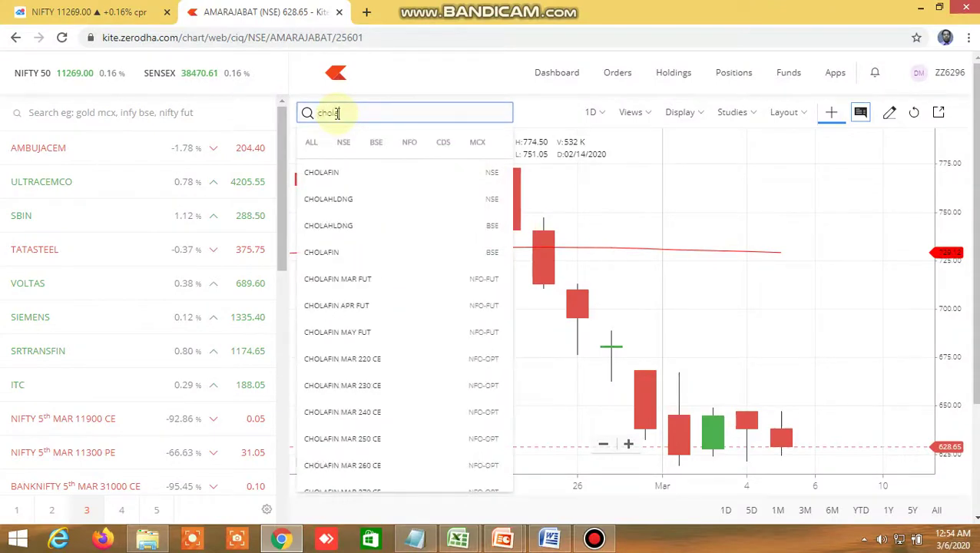
text(afin)
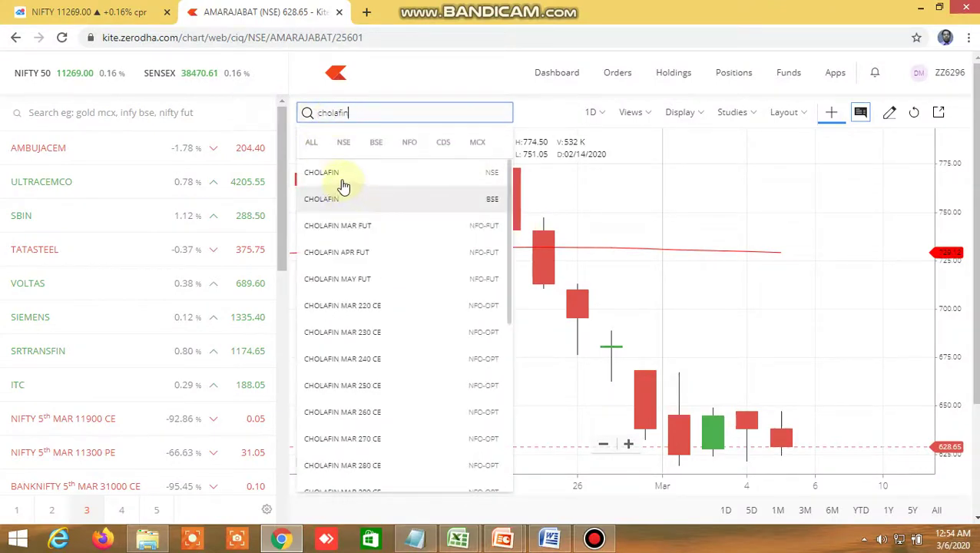
click(338, 184)
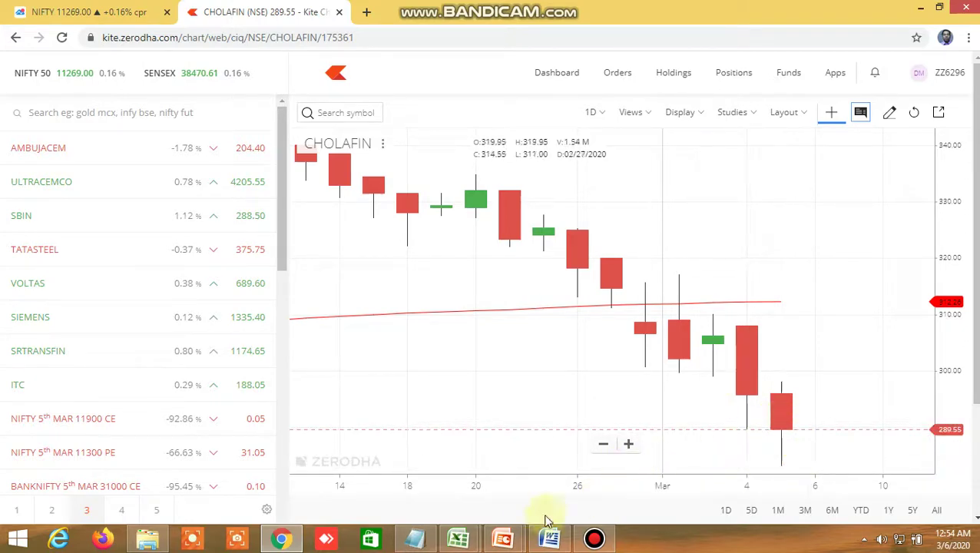
Step: Return to the Excel workbook and inspect CONCOR's three black crows cell AK38 and DIVISLAB's HIGHER HIGH HIGHER LOW 3 DAYS cell AJ41
mouse_move(459, 539)
click(378, 461)
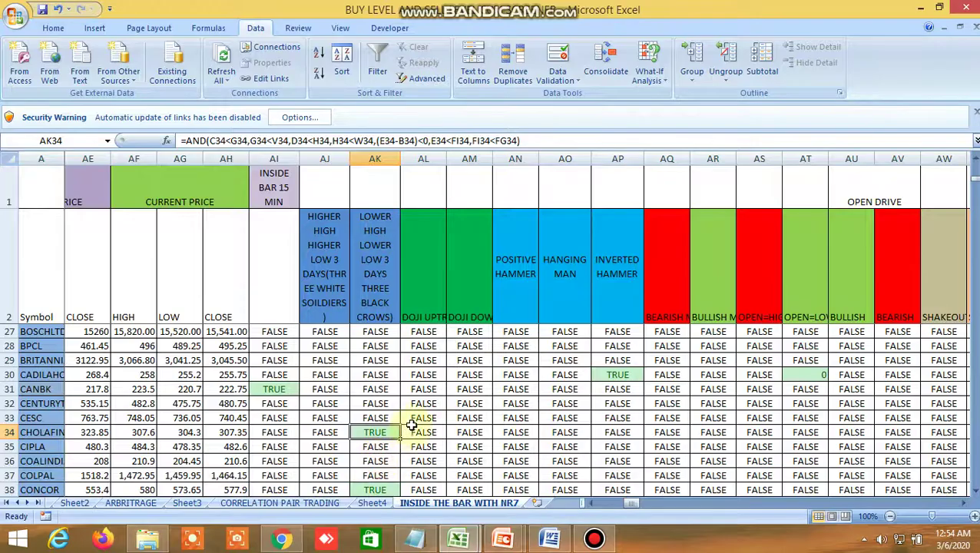
scroll(467, 424, down, 2)
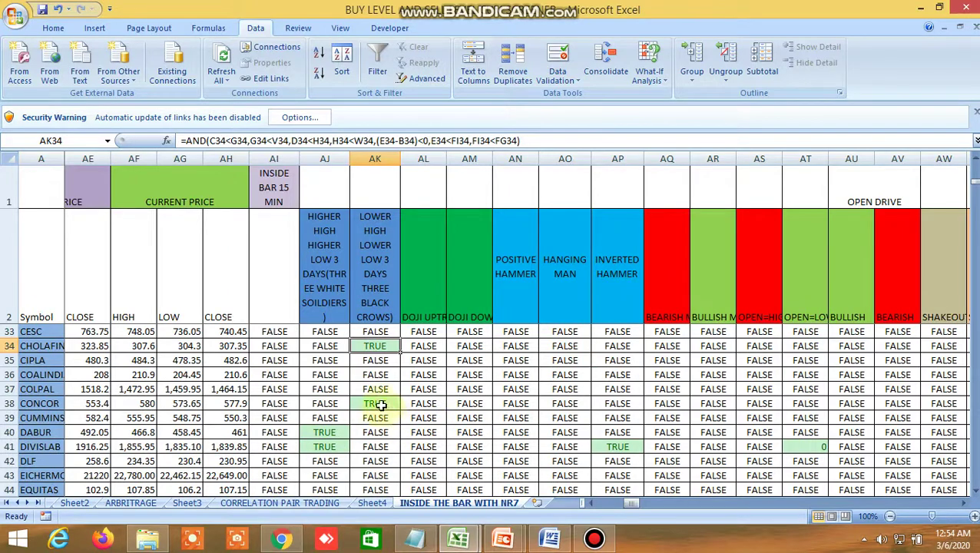
click(381, 405)
click(335, 435)
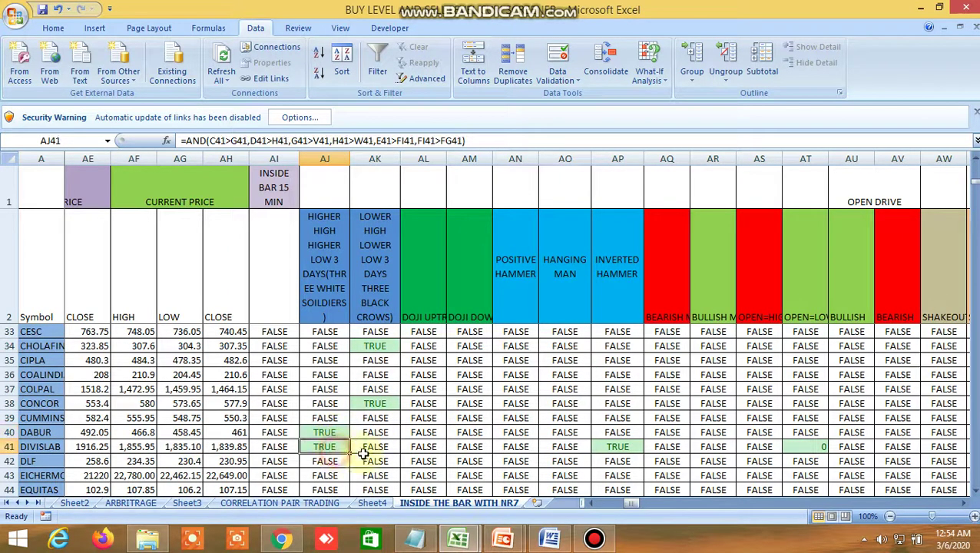
Step: Switch to the Kite chart in Chrome, search for divislabe and open DIVISLAB's NSE chart
click(281, 540)
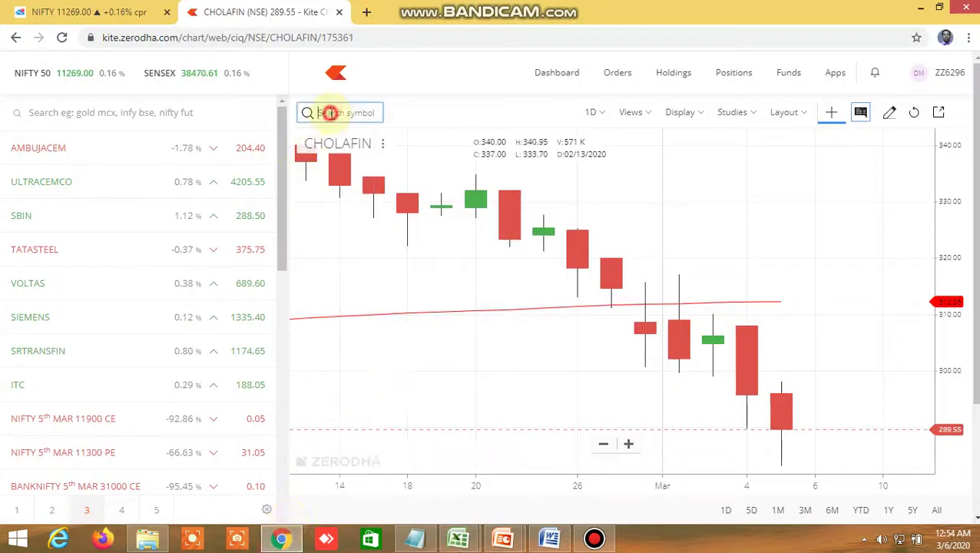
click(329, 113)
text(div)
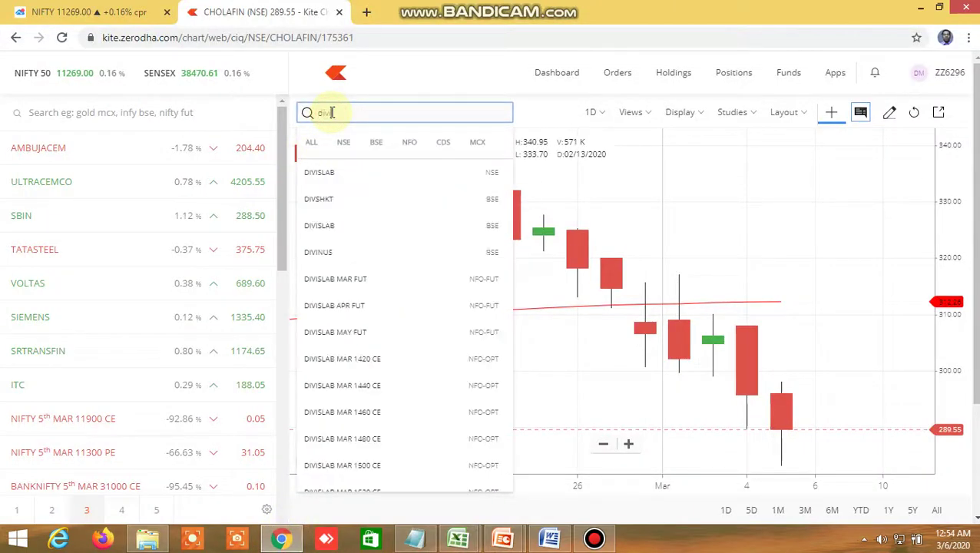
text(islabe)
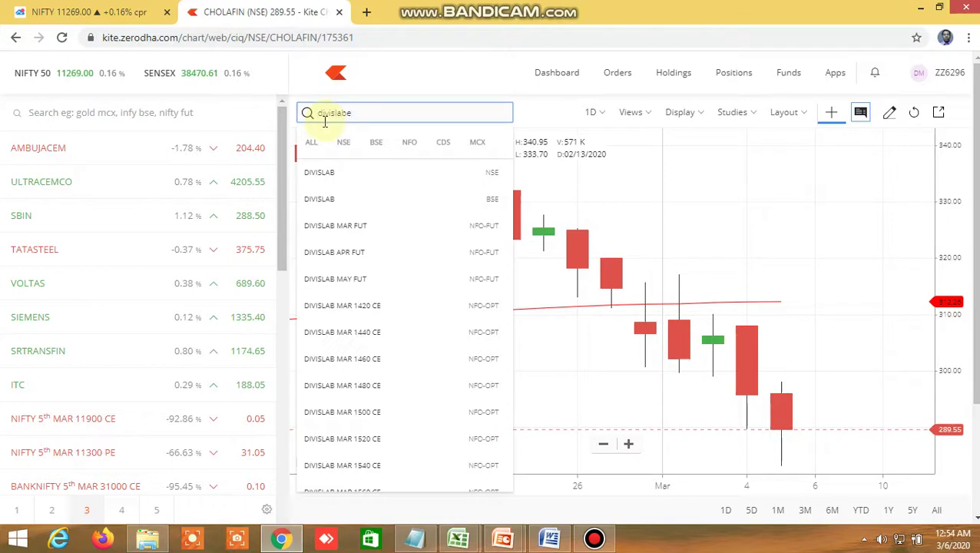
click(328, 173)
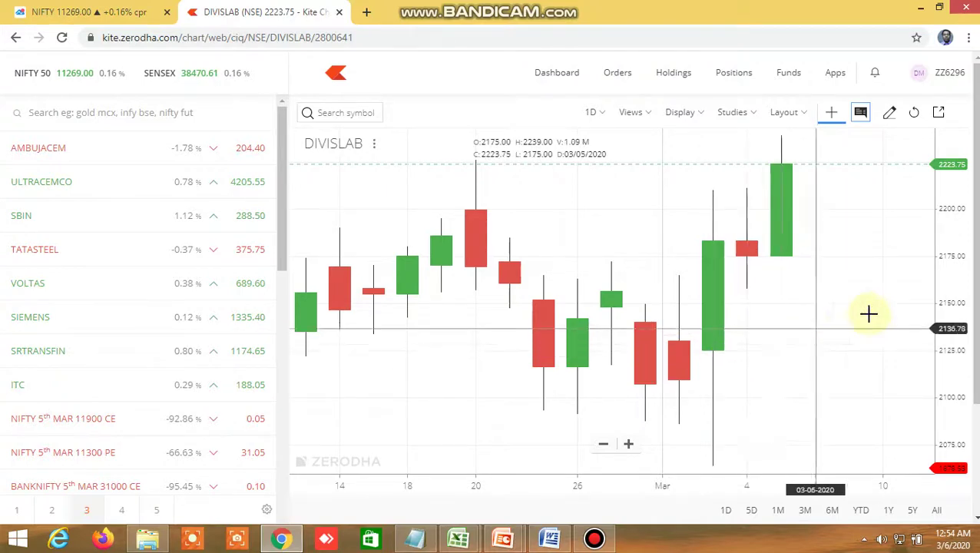
Step: Return to the Excel workbook and inspect CADILAHC's INVERTED HAMMER formula in cell AP30
click(456, 536)
click(394, 481)
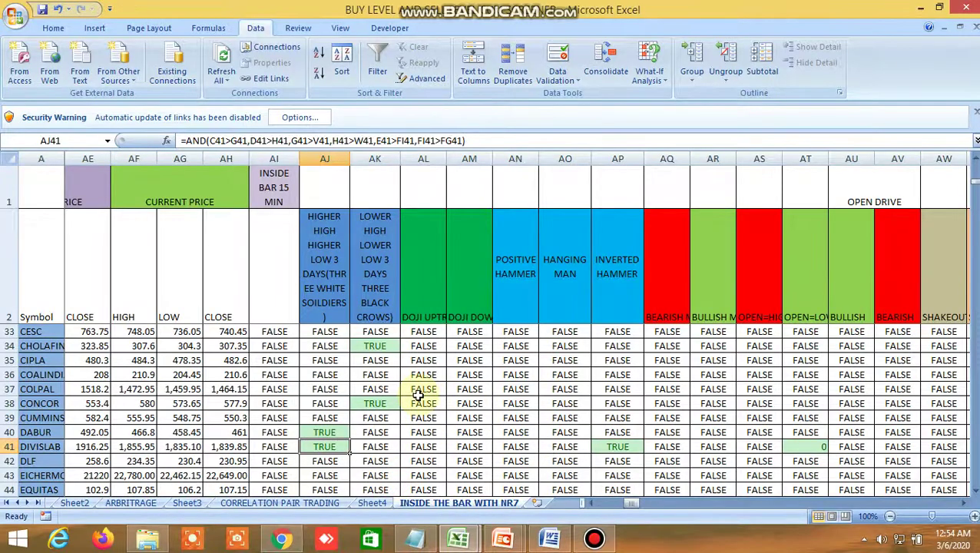
scroll(434, 413, down, 1)
scroll(434, 412, up, 3)
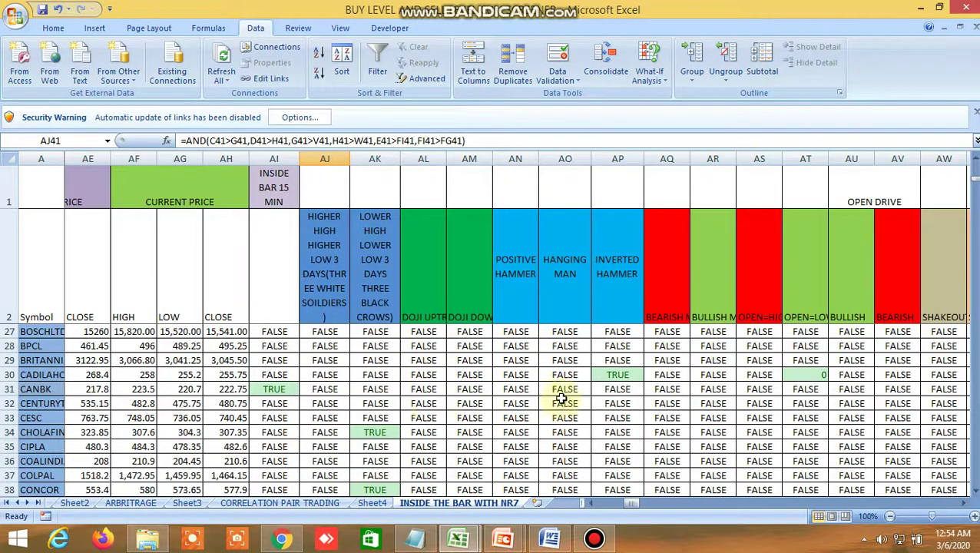
click(627, 374)
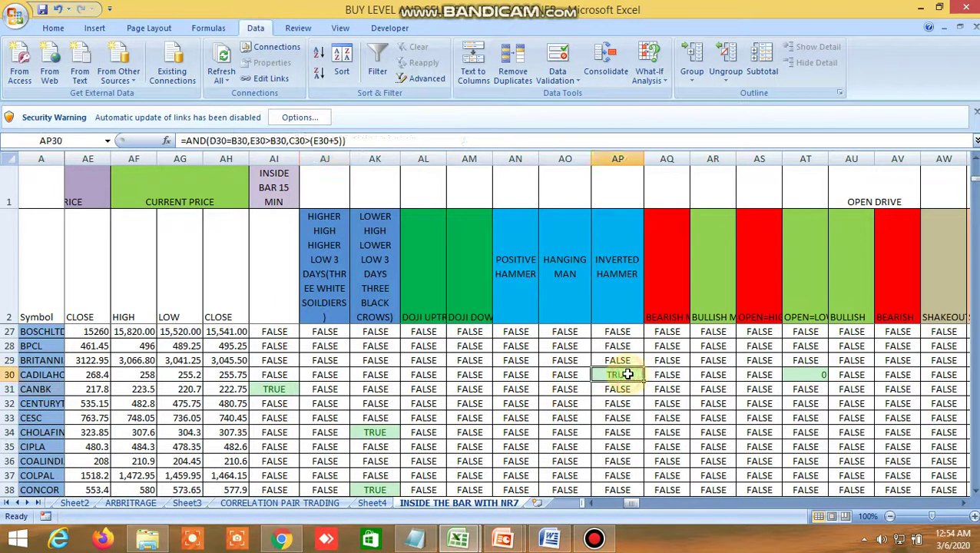
Step: Switch to the Kite chart in Chrome, search for cadila and open CADILAHC's NSE chart
click(282, 539)
click(327, 113)
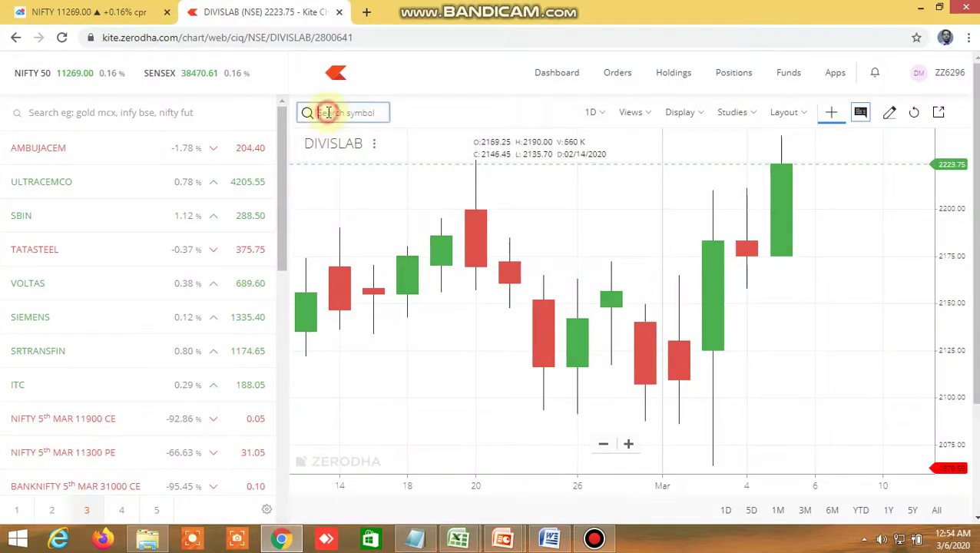
text(cad)
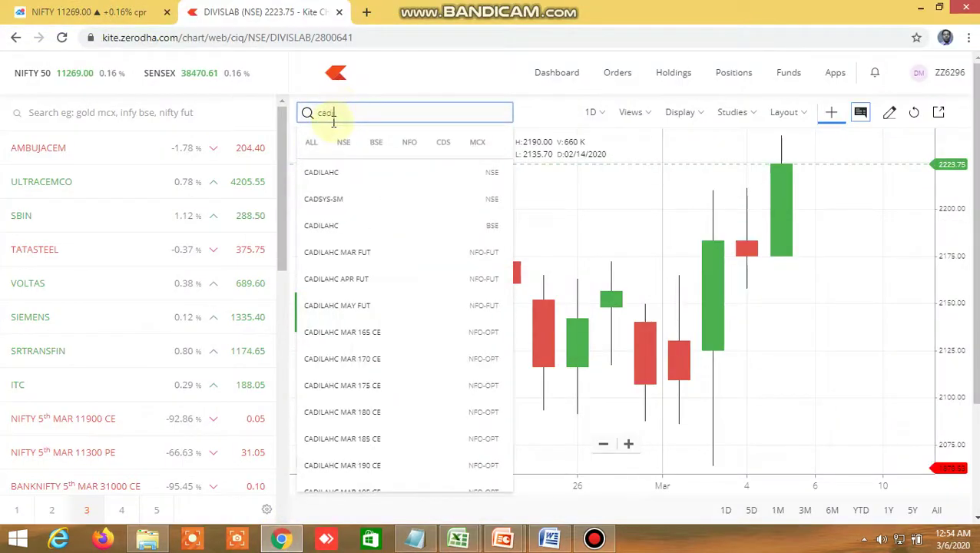
text(ila)
click(327, 171)
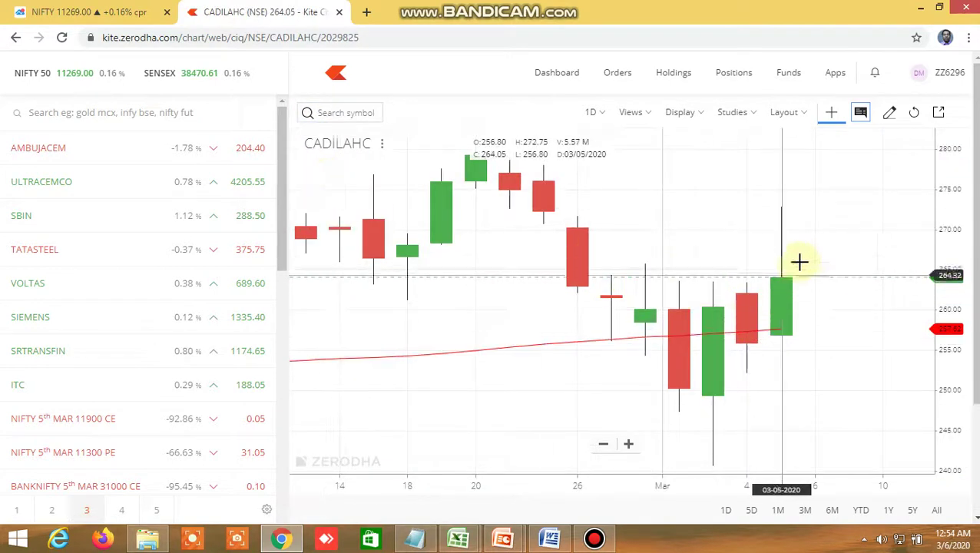
Step: Return to the Excel workbook and examine the candlestick-pattern and open-drive columns from the first stocks down to the commodity rows
mouse_move(459, 534)
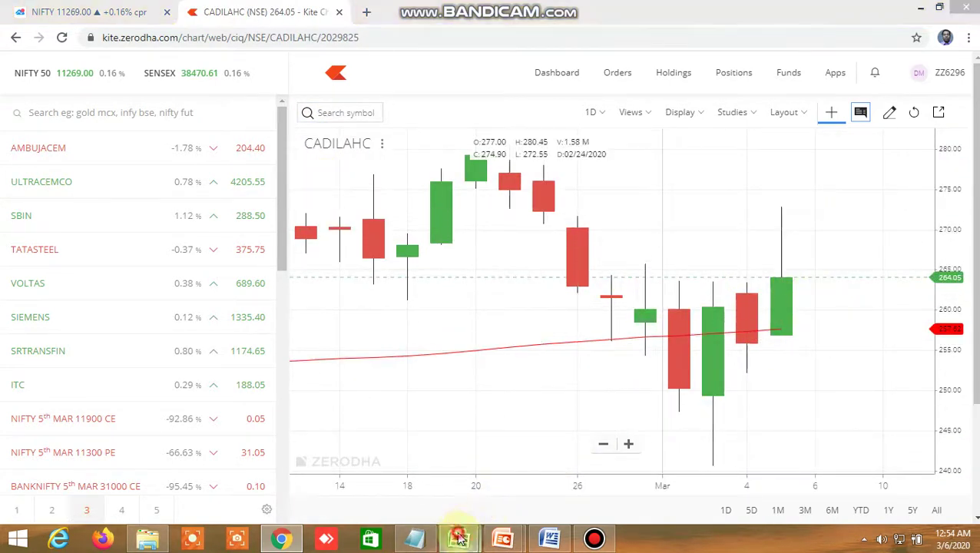
click(386, 469)
scroll(651, 410, up, 2)
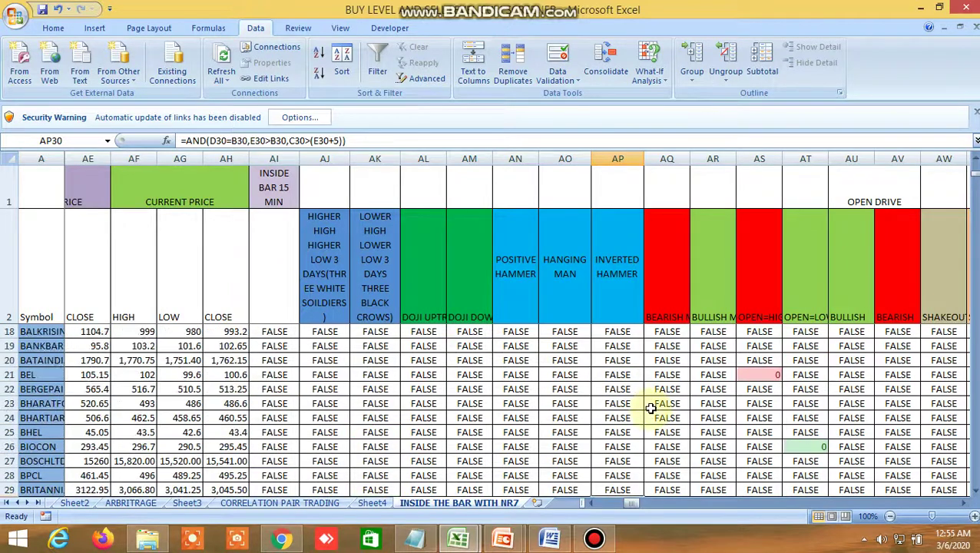
scroll(651, 409, down, 3)
scroll(645, 410, up, 8)
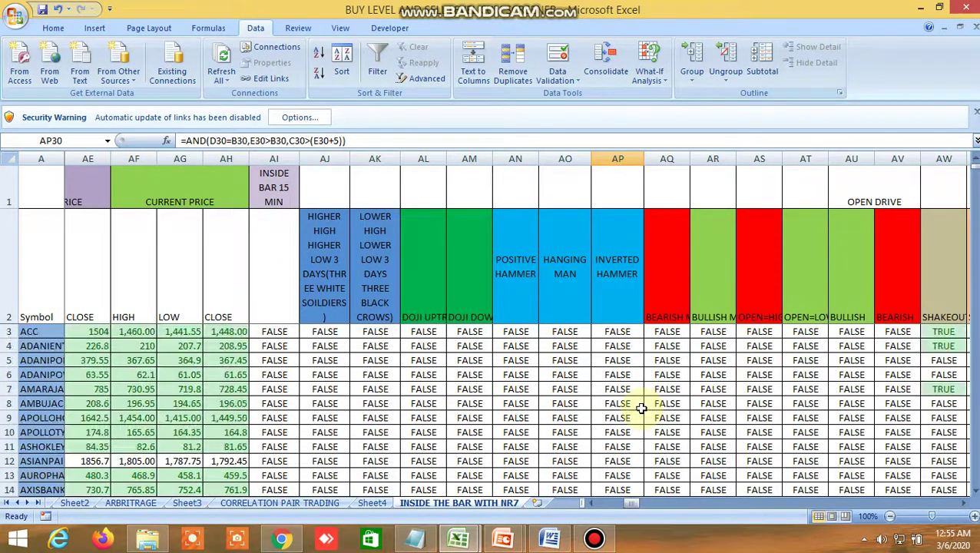
scroll(643, 409, down, 7)
scroll(642, 408, down, 5)
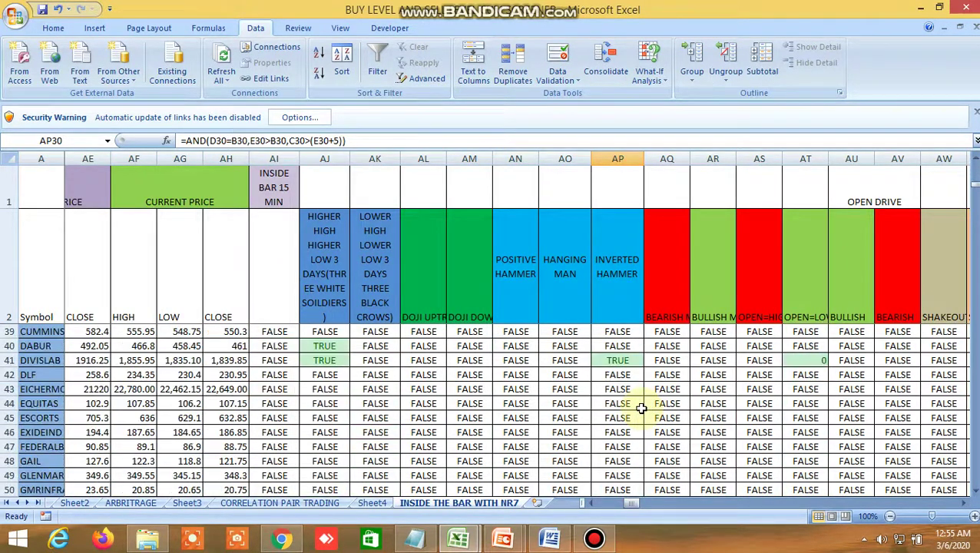
scroll(642, 408, down, 20)
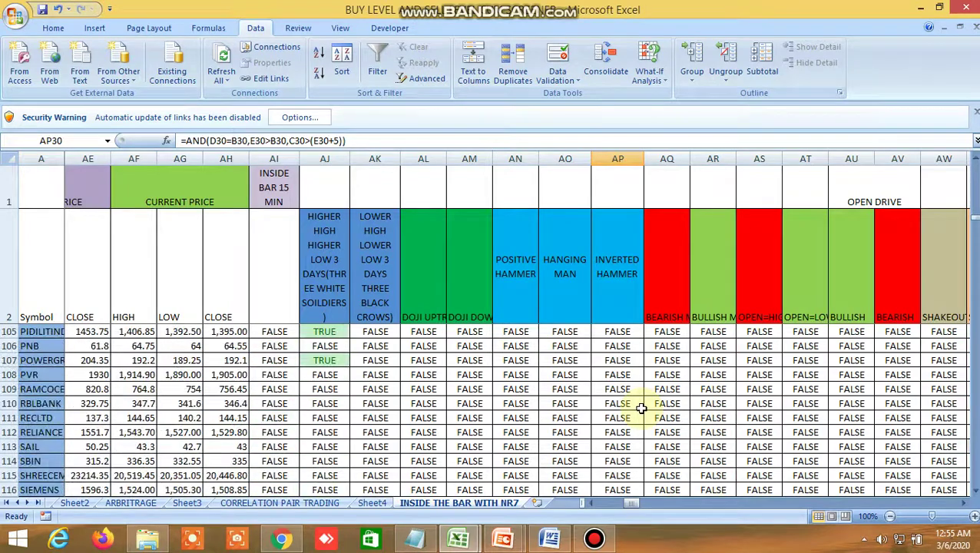
scroll(642, 407, down, 7)
scroll(642, 408, down, 1)
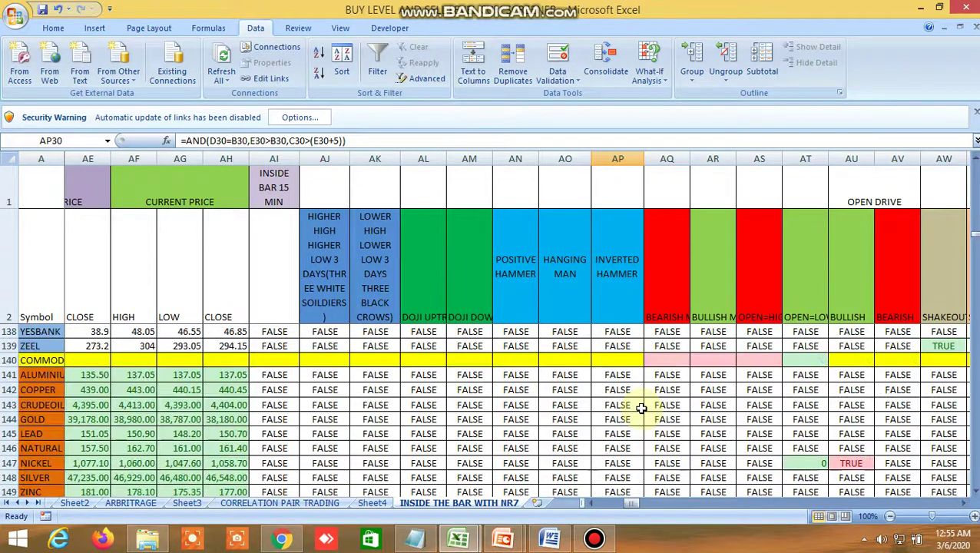
scroll(641, 408, up, 19)
scroll(641, 390, up, 20)
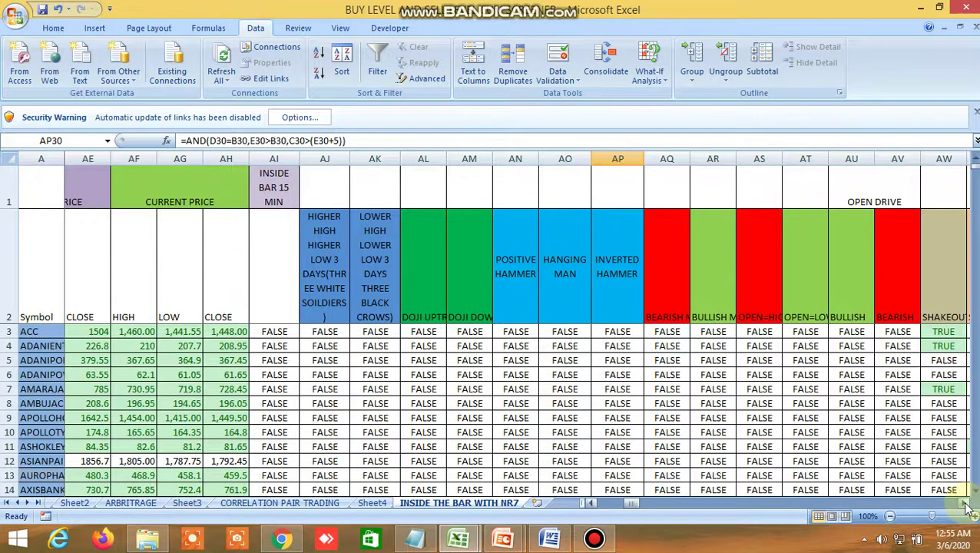
Step: Inspect the first SHAKEOUT column's formula in cell AW4 and look over the neighbouring signals in the rows below
drag(966, 507, 966, 507)
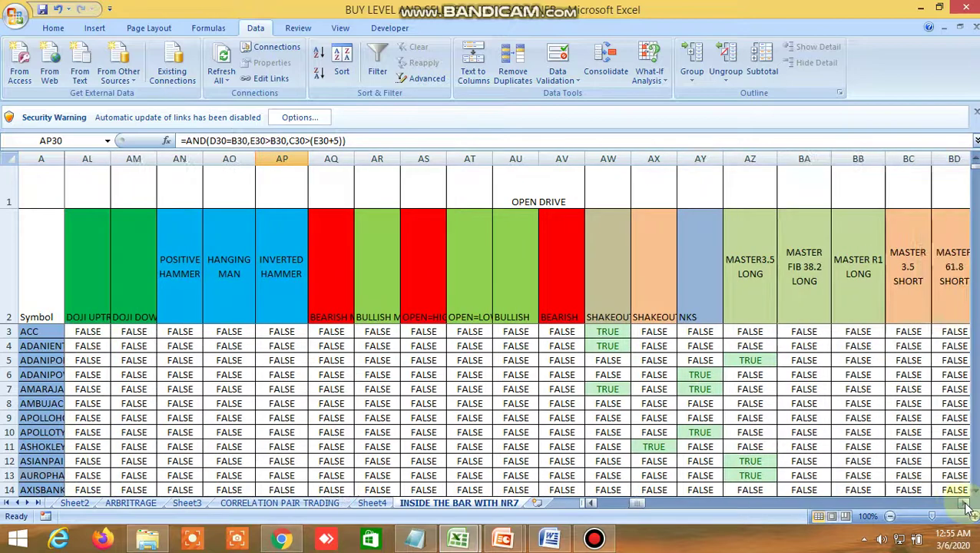
click(614, 343)
scroll(617, 358, down, 2)
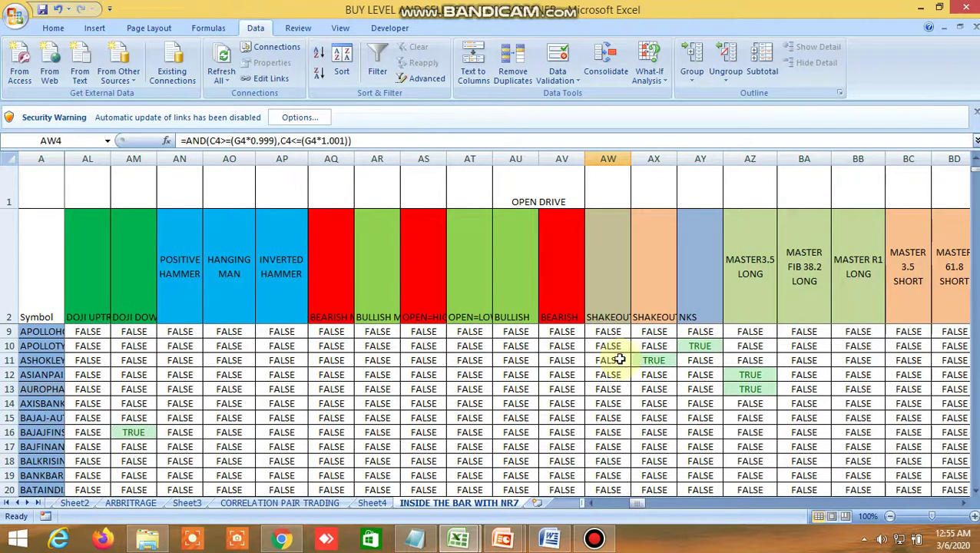
Step: Inspect the first SHAKEOUT column's formulas in AW11 and AW3, and the NKS formulas in AY6 and AY7
right_click(615, 360)
key(Escape)
scroll(606, 361, up, 2)
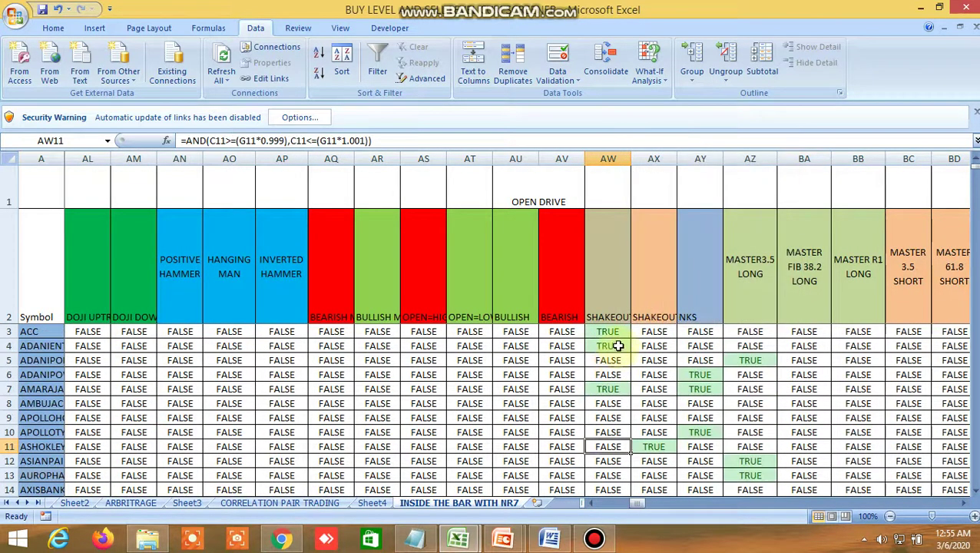
click(611, 331)
click(698, 374)
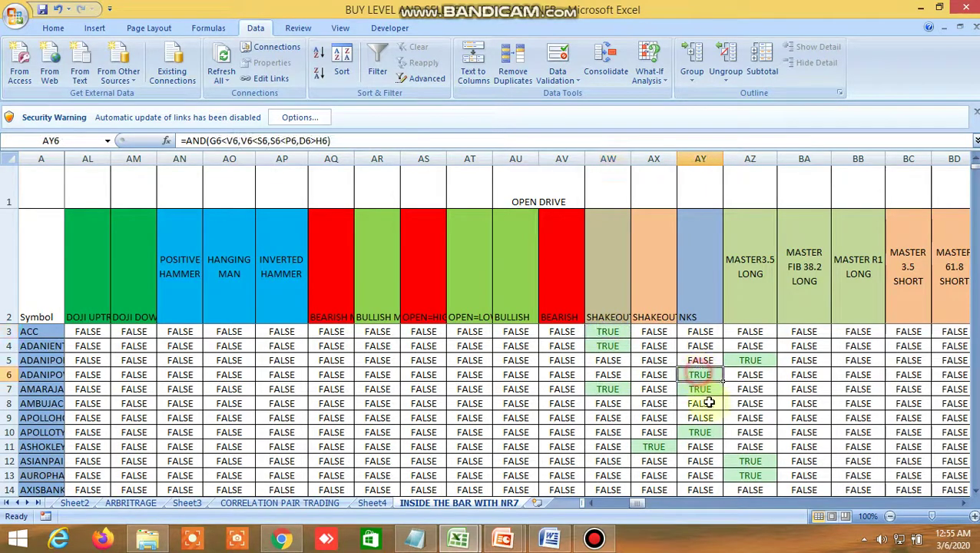
click(701, 389)
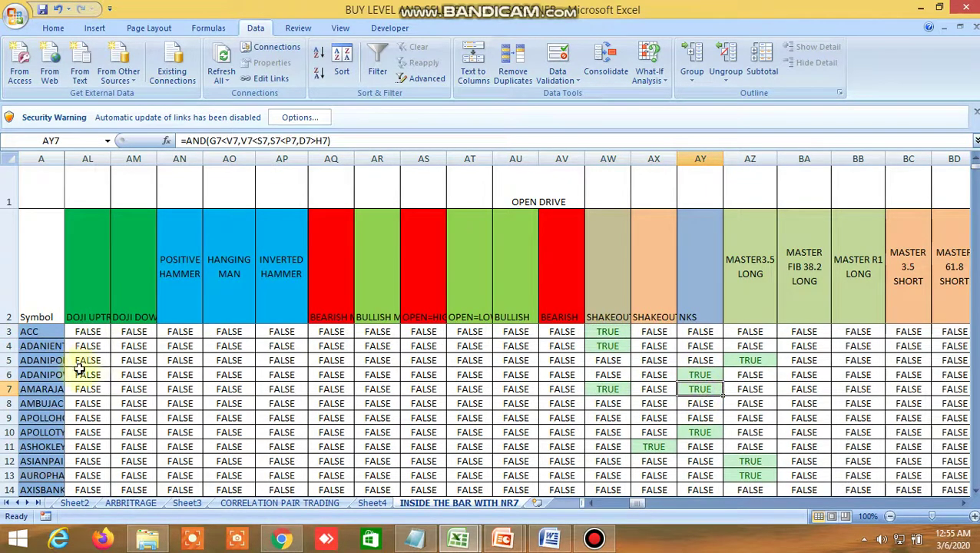
Step: Inspect the MASTER3.5 LONG formulas for the flagged stocks in cells AZ5, AZ12 and AZ13
click(768, 361)
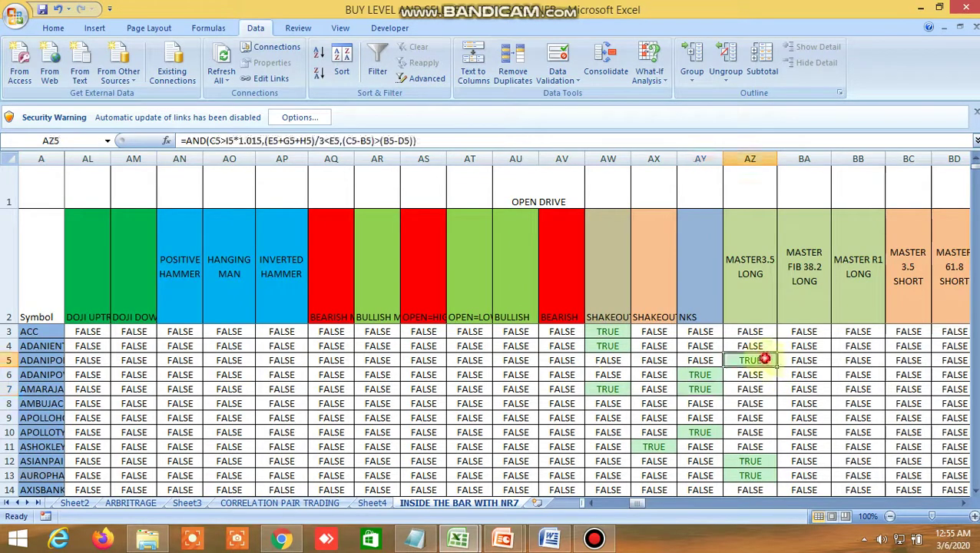
click(766, 461)
click(756, 477)
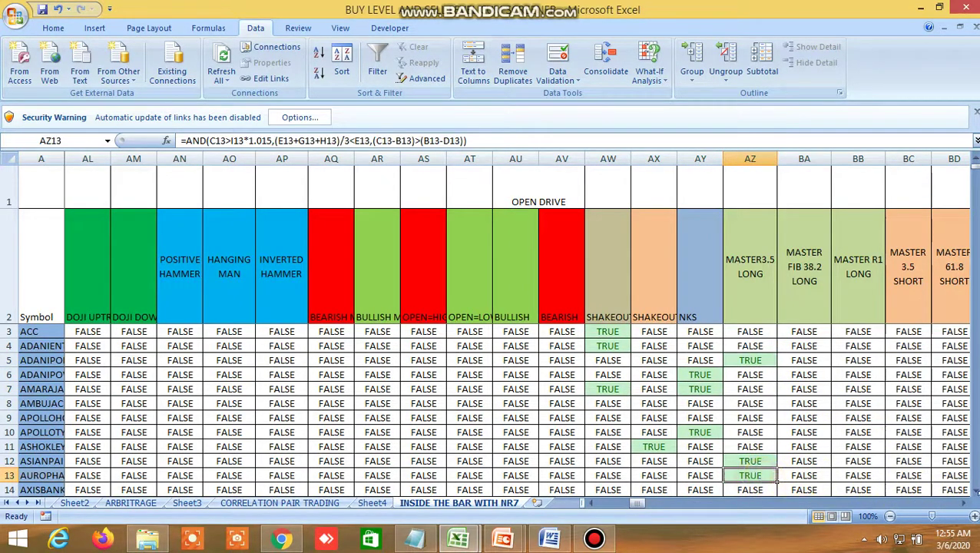
Step: Inspect the BULLISH ENGULFING formula for the Asian Paints row in cell BF12
click(966, 504)
drag(966, 508, 965, 509)
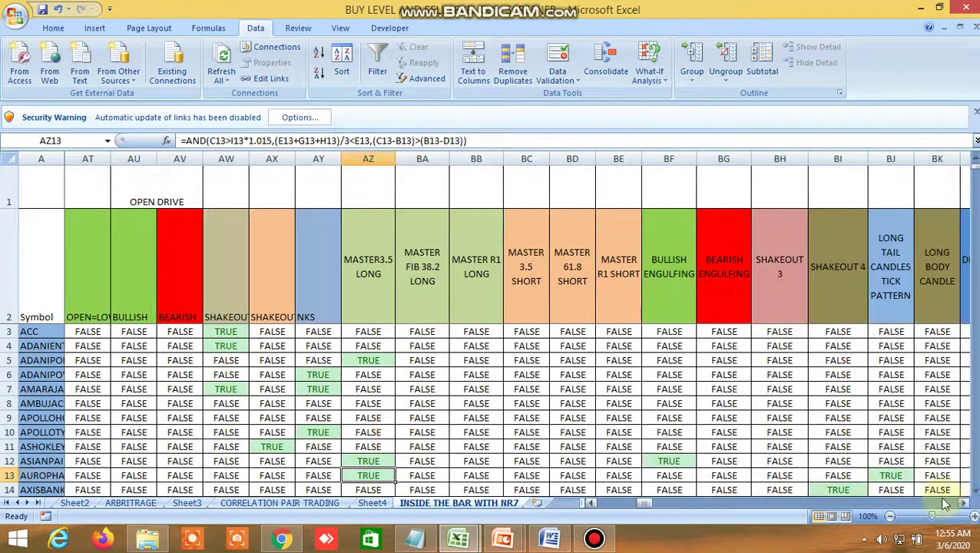
click(667, 461)
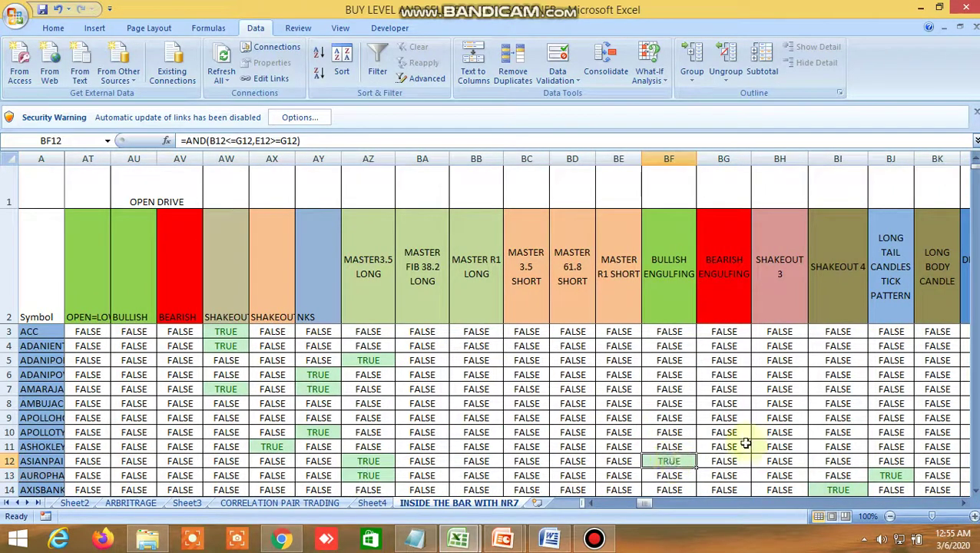
Step: Switch to the Kite chart in Chrome and search the chart symbols for "asi"
click(282, 538)
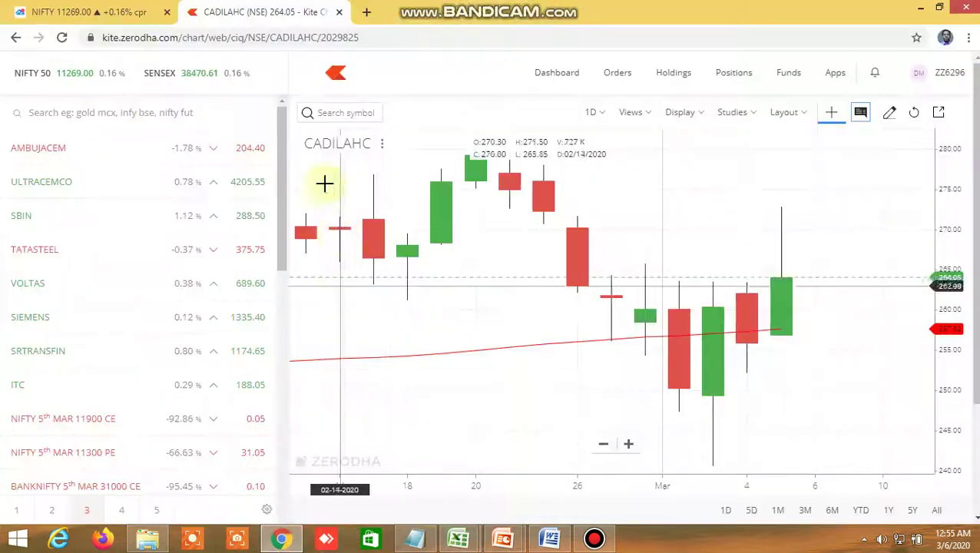
click(330, 109)
text(asi)
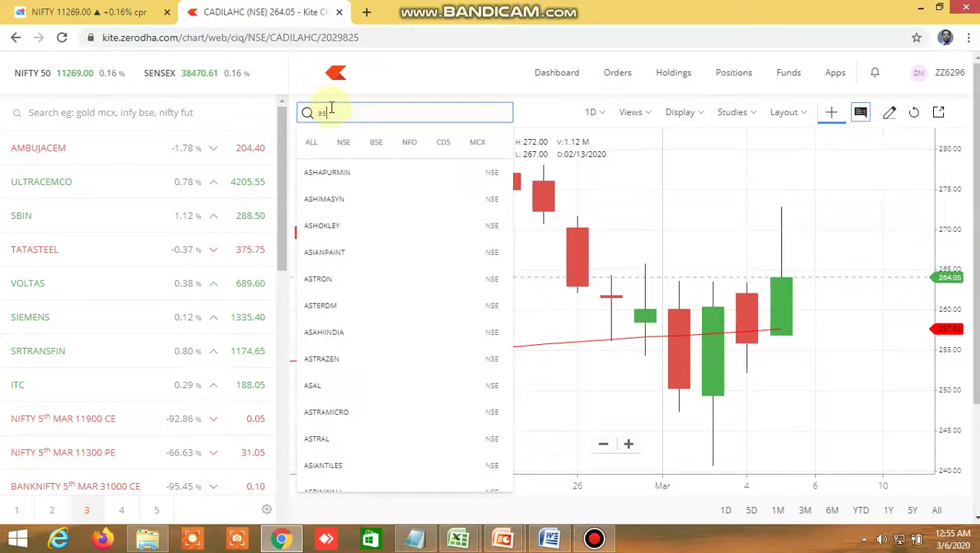